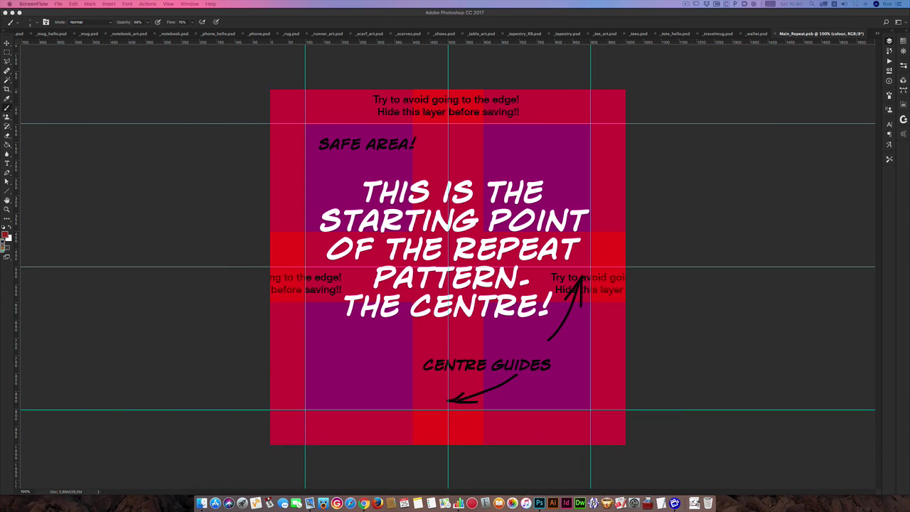
Switch to Finder and open the templates_repeat folder in Art_Prints > templates on the work_HD_II drive.
{"action": "left_click", "coordinate": [202, 503]}
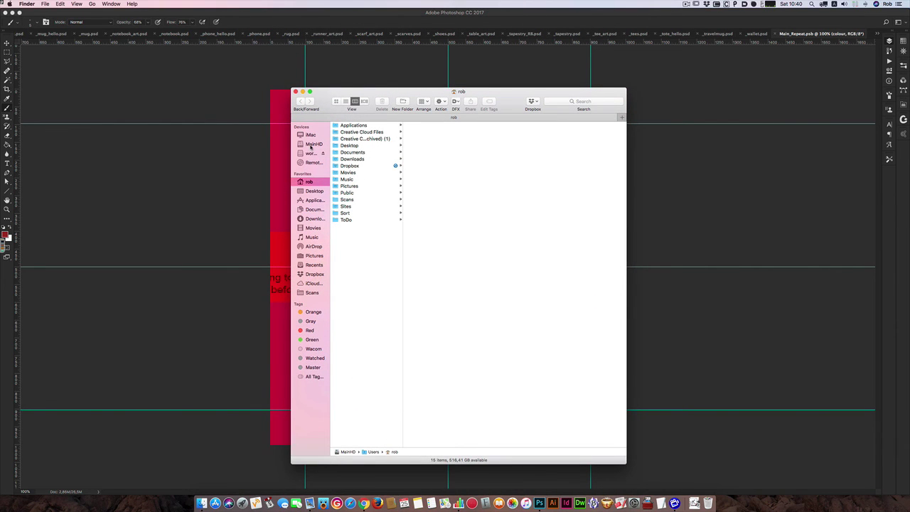
{"action": "left_click", "coordinate": [310, 154]}
{"action": "left_click", "coordinate": [354, 140]}
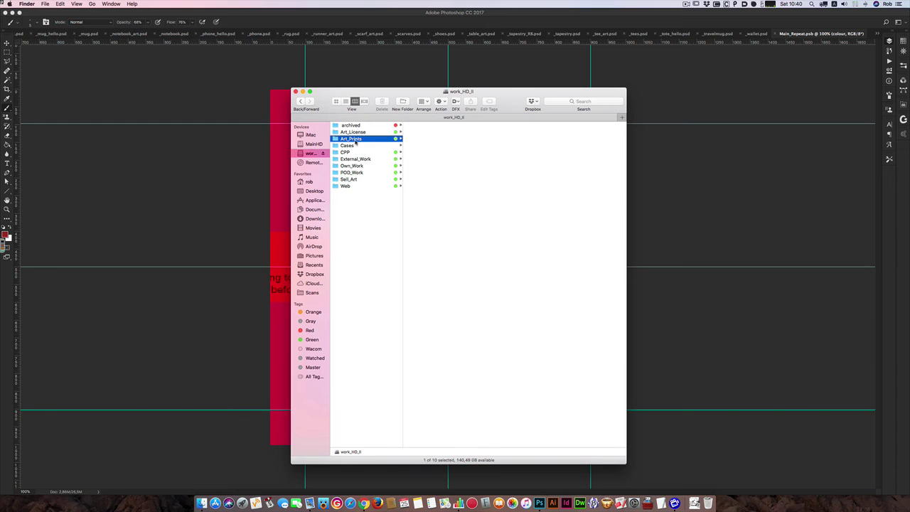
{"action": "left_click", "coordinate": [430, 159]}
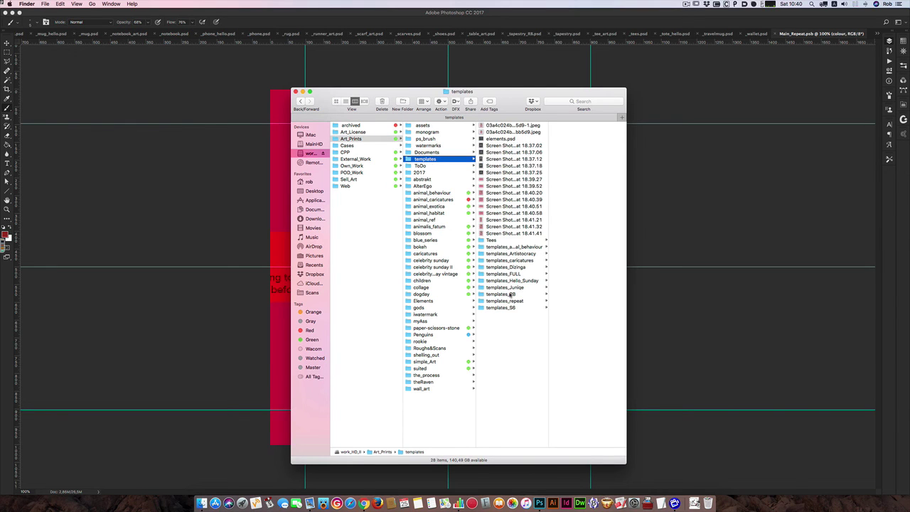
{"action": "left_click", "coordinate": [504, 300]}
Examine the template files in templates_repeat as a detailed list, and close the folder window.
{"action": "left_click_drag", "start_coordinate": [562, 92], "coordinate": [406, 66]}
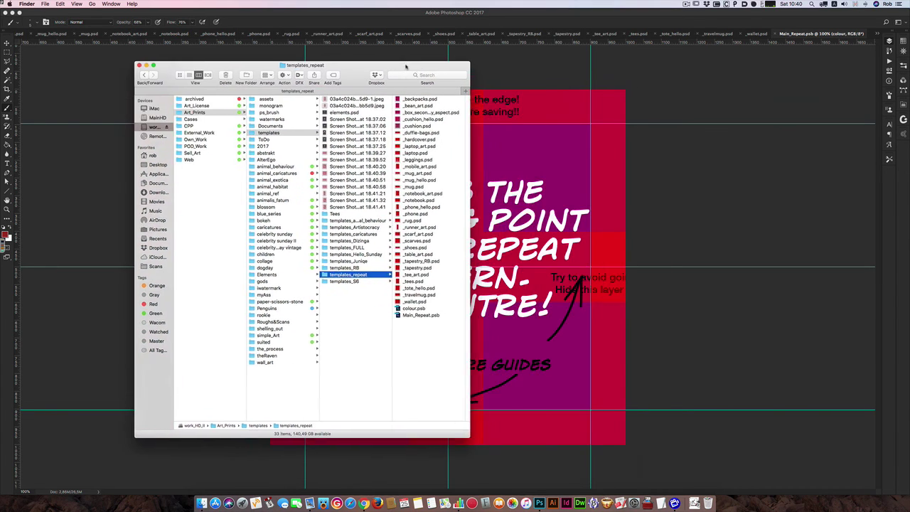
{"action": "left_click", "coordinate": [189, 75]}
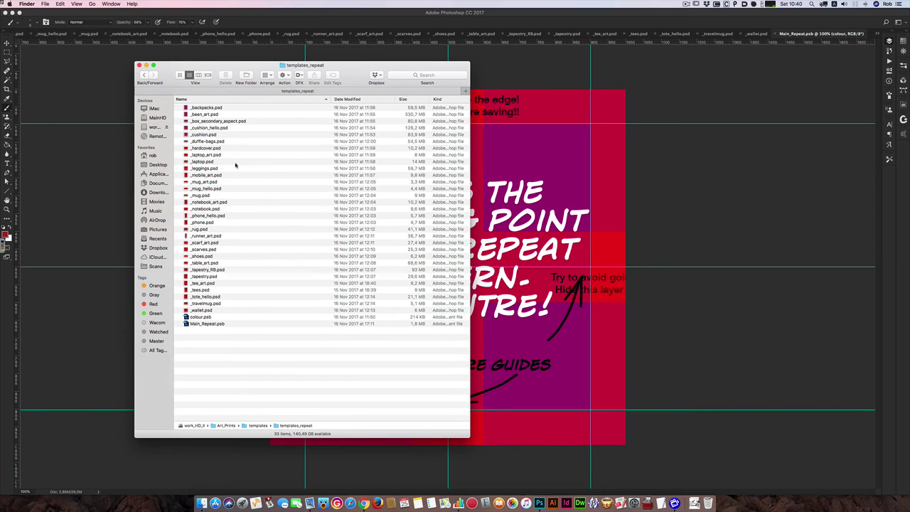
{"action": "left_click_drag", "start_coordinate": [249, 75], "coordinate": [488, 70]}
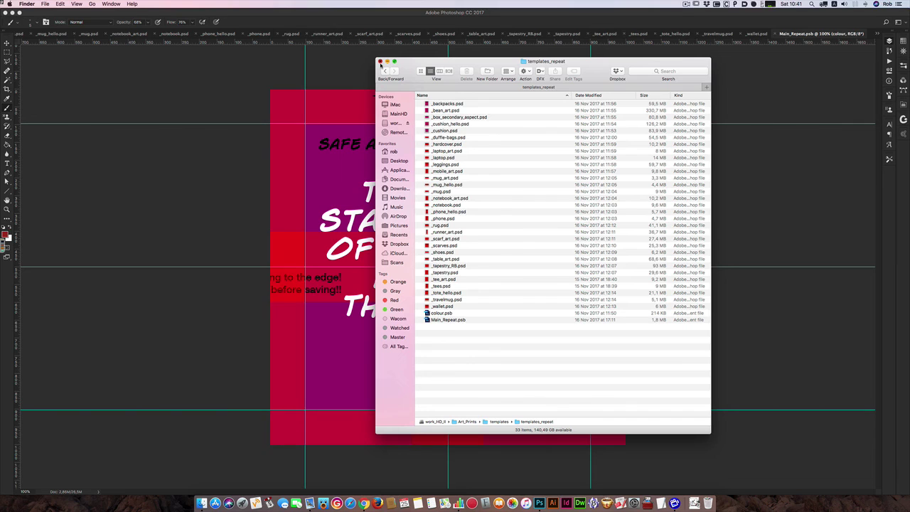
{"action": "left_click", "coordinate": [380, 62]}
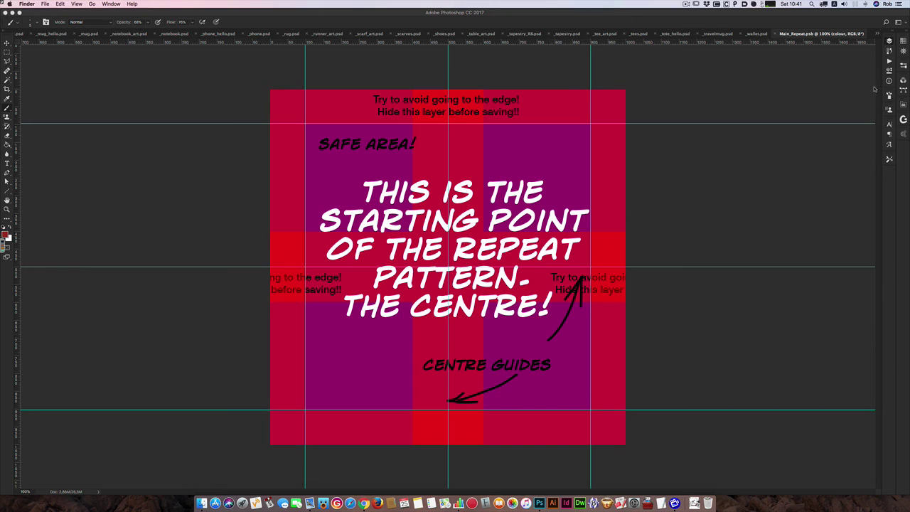
Look at the repeat pattern in _travelmug.psd and _tapestry_RB.psd, and return to Main_Repeat.psb.
{"action": "left_click", "coordinate": [889, 42]}
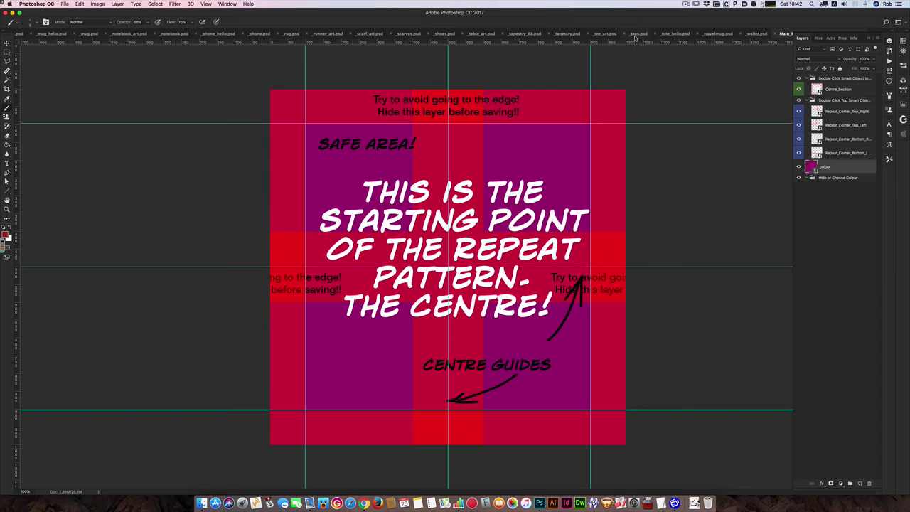
{"action": "left_click", "coordinate": [717, 34]}
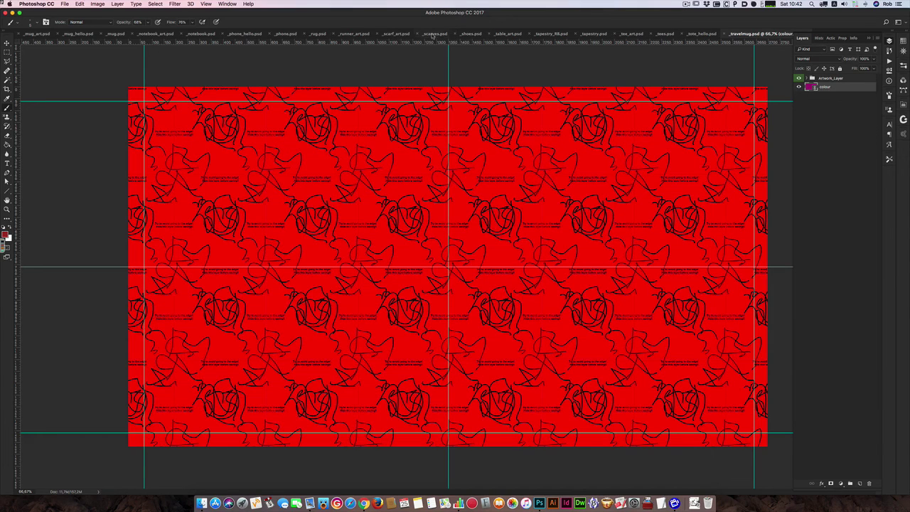
{"action": "left_click", "coordinate": [549, 34]}
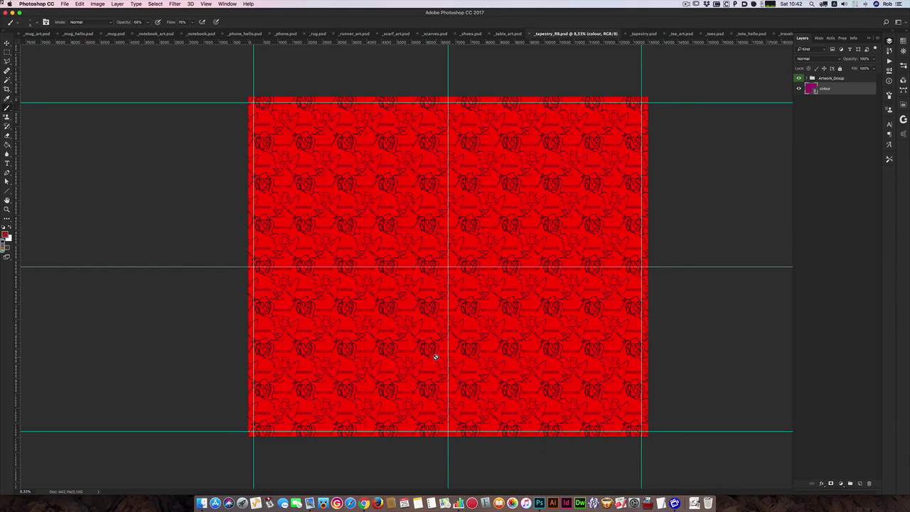
{"action": "left_click", "coordinate": [869, 41]}
{"action": "left_click", "coordinate": [857, 34]}
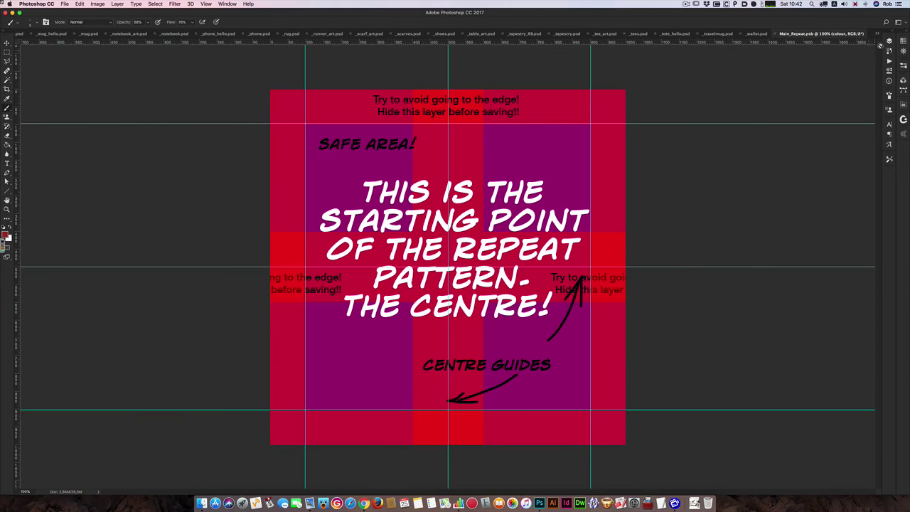
Toggle the visibility of the centre group, the Centre_Section layer and the repeat-corners group off and on to see what each contains.
{"action": "left_click", "coordinate": [889, 41]}
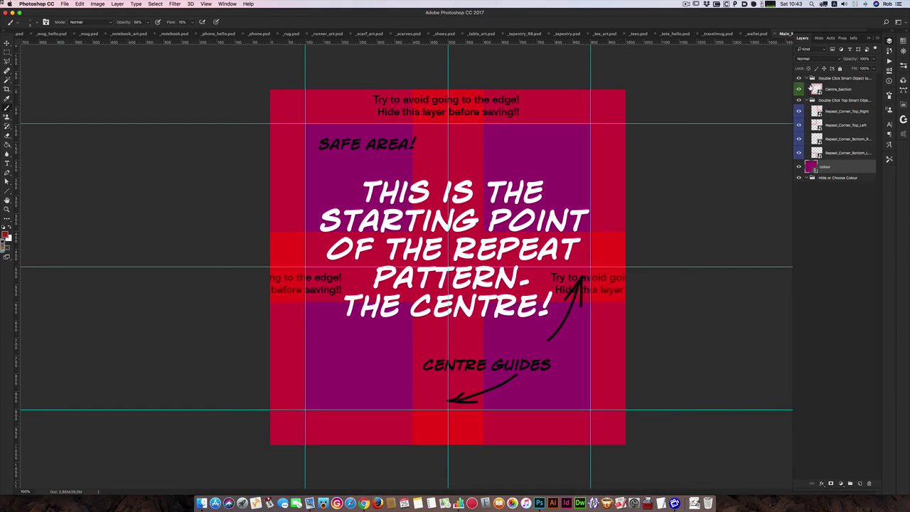
{"action": "left_click", "coordinate": [799, 81]}
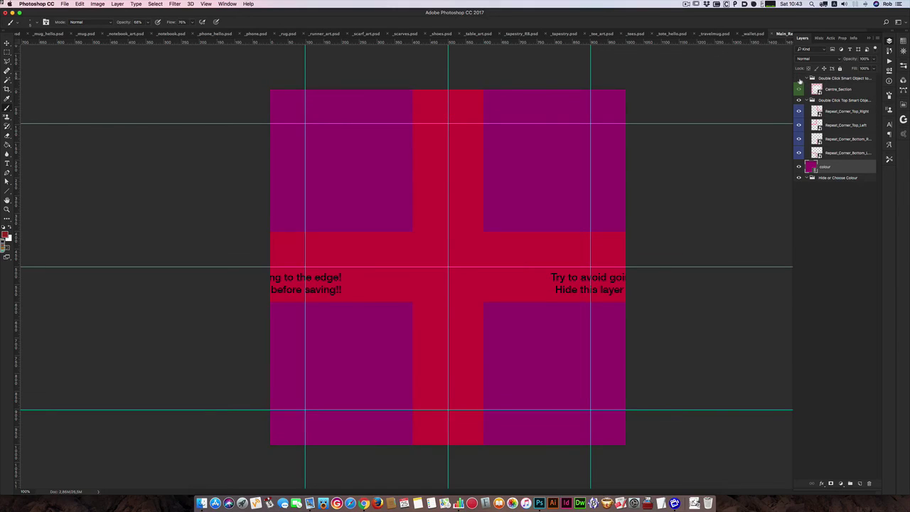
{"action": "left_click", "coordinate": [799, 81]}
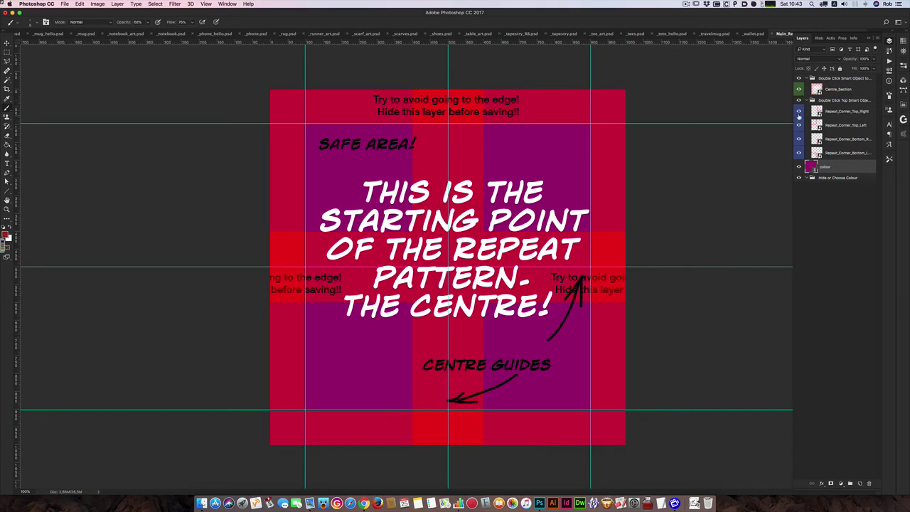
{"action": "left_click", "coordinate": [798, 90]}
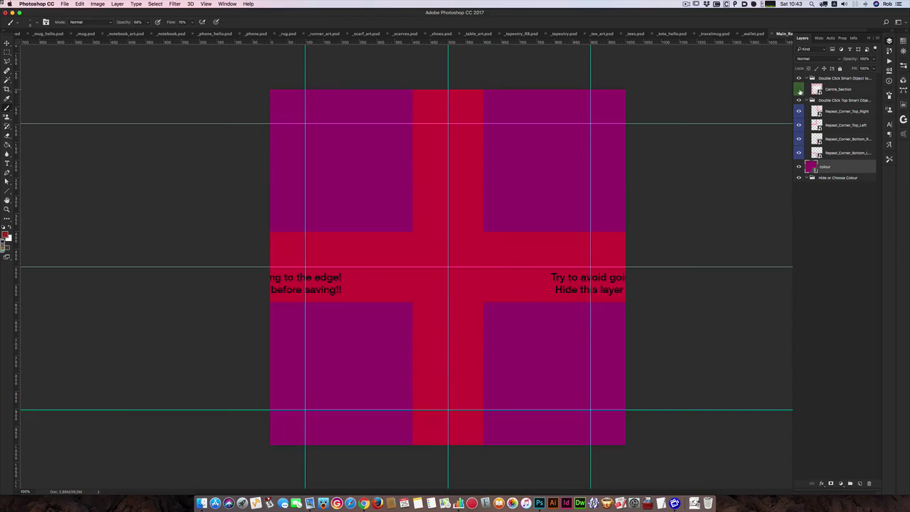
{"action": "left_click", "coordinate": [798, 89]}
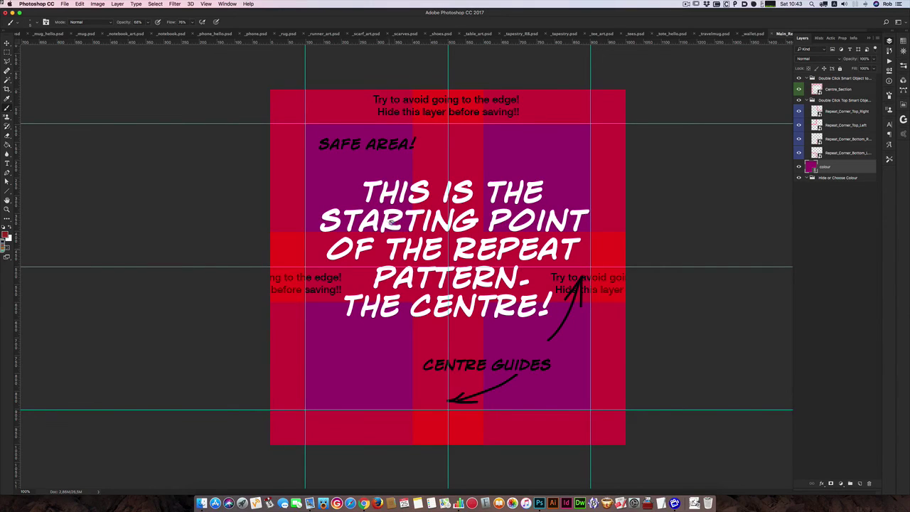
{"action": "left_click", "coordinate": [798, 101]}
{"action": "left_click", "coordinate": [797, 102]}
Open the contents of the Centre_Section and Repeat_Corner_Top_Right smart objects from Main_Repeat.psb for editing.
{"action": "left_click", "coordinate": [816, 89]}
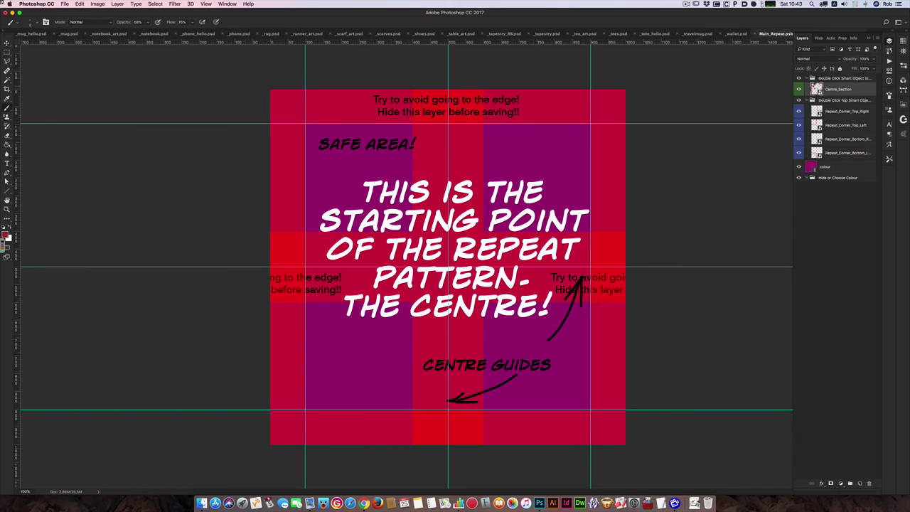
{"action": "double_click", "coordinate": [816, 89]}
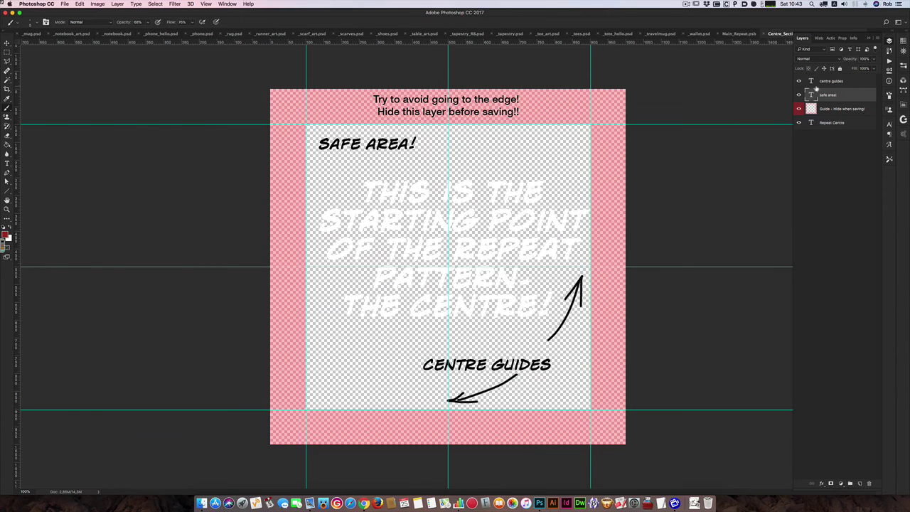
{"action": "left_click", "coordinate": [740, 35]}
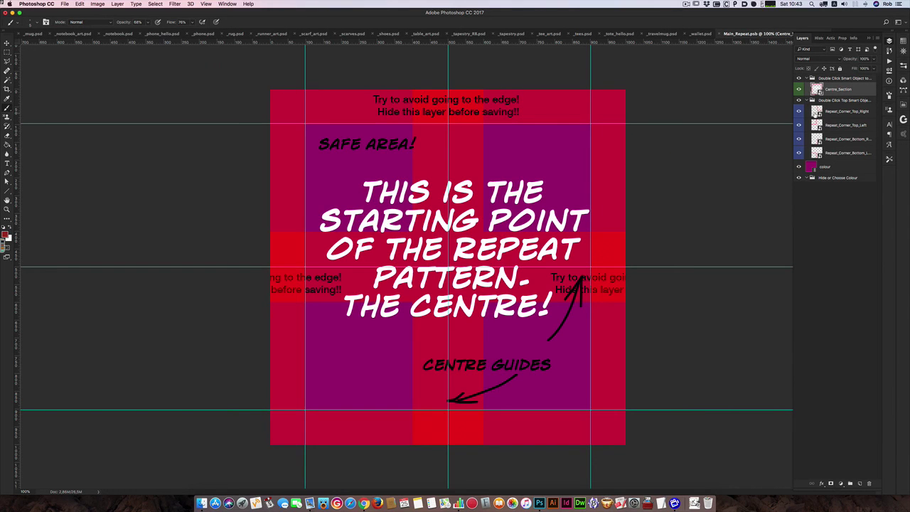
{"action": "double_click", "coordinate": [815, 110]}
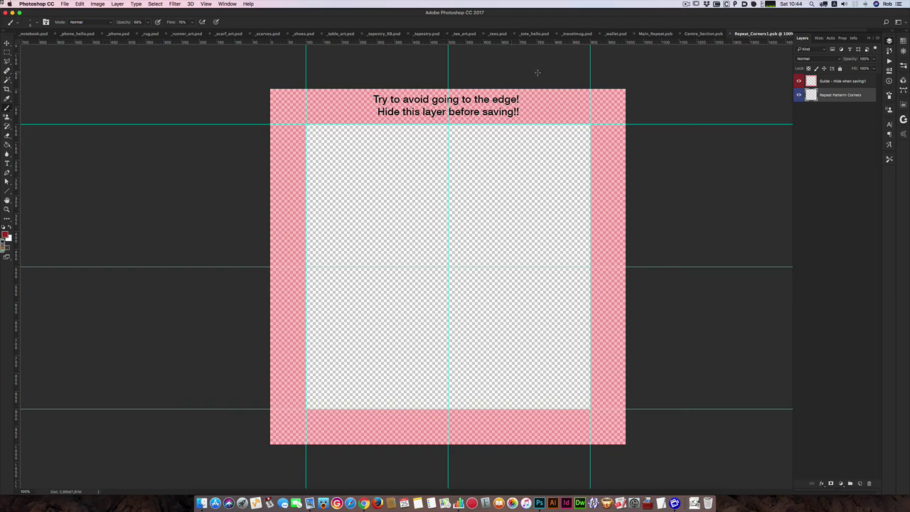
Check the Centre_Section.psb document and reorder the open documents so Repeat_Corners1.psb sits directly before Main_Repeat.psb.
{"action": "left_click", "coordinate": [707, 35]}
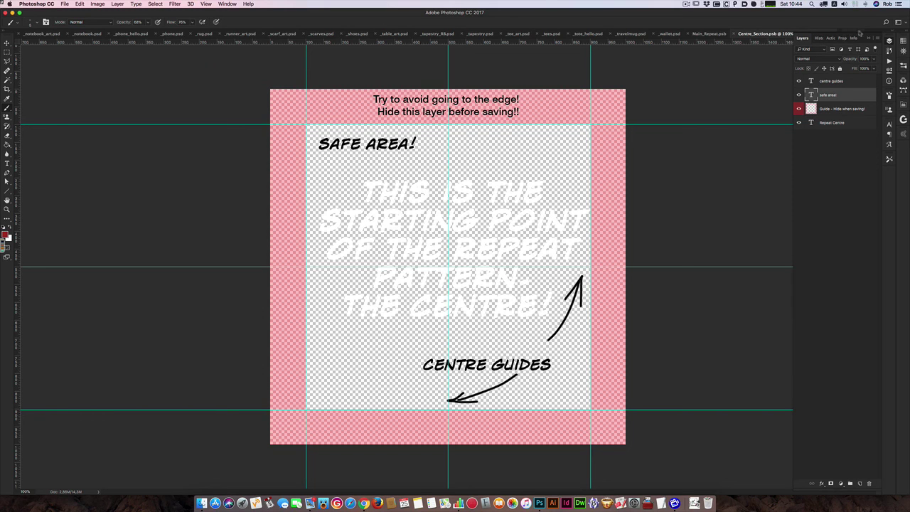
{"action": "key", "text": "ctrl+Tab"}
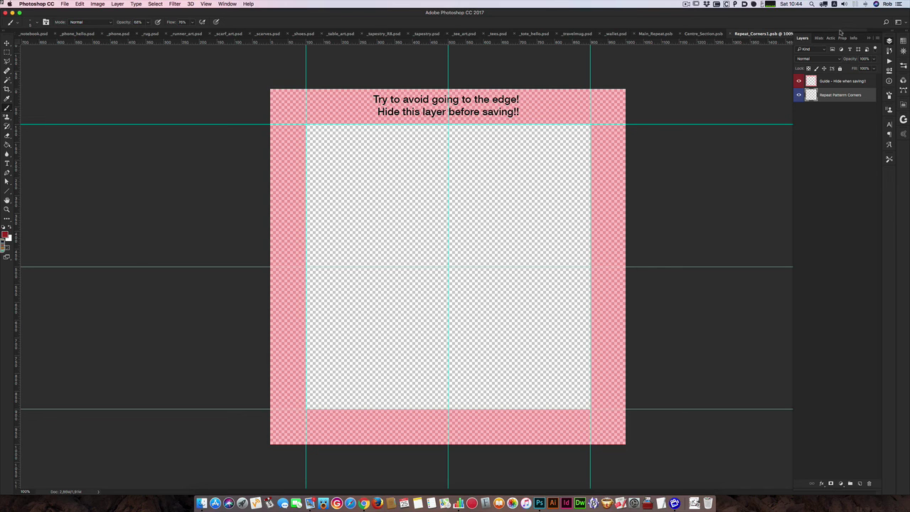
{"action": "left_click_drag", "start_coordinate": [781, 34], "coordinate": [750, 35]}
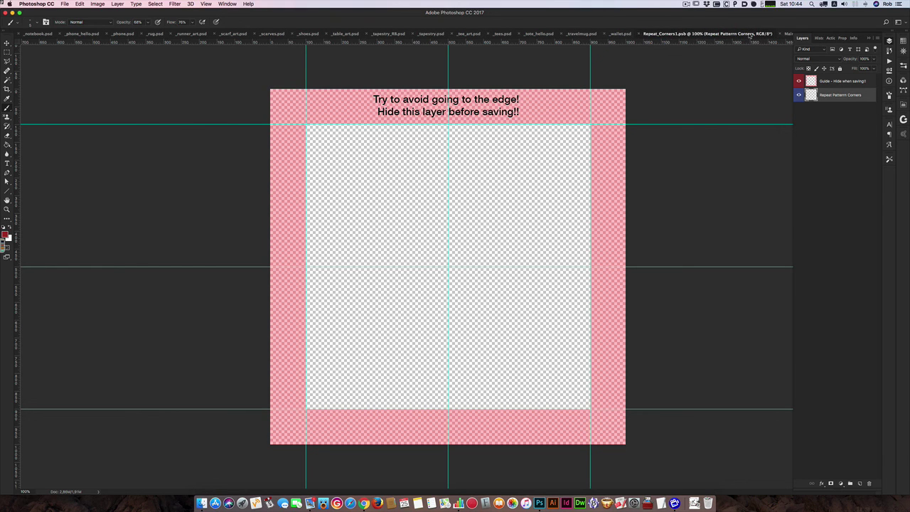
Compare the Main_Repeat.psb layout with the Repeat_Corners1.psb canvas, ending on Repeat_Corners1.psb.
{"action": "left_click", "coordinate": [787, 34]}
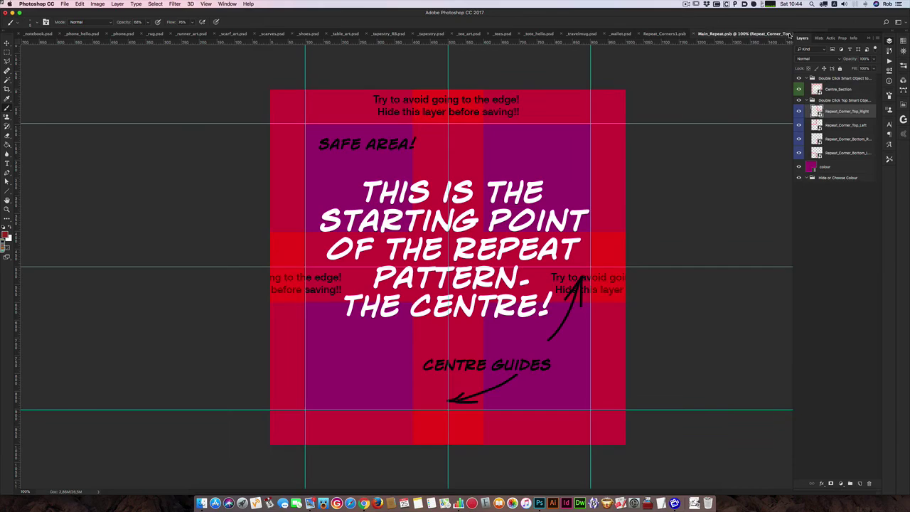
{"action": "left_click", "coordinate": [665, 35]}
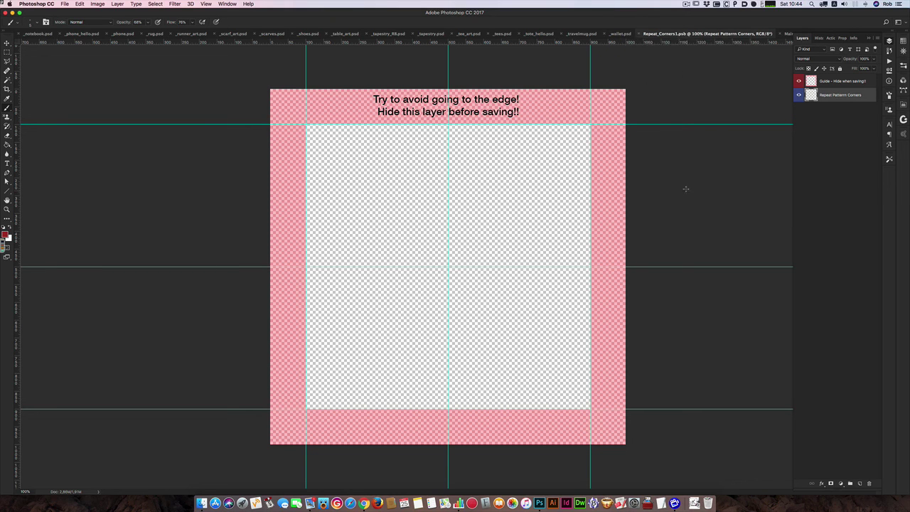
{"action": "left_click", "coordinate": [788, 34]}
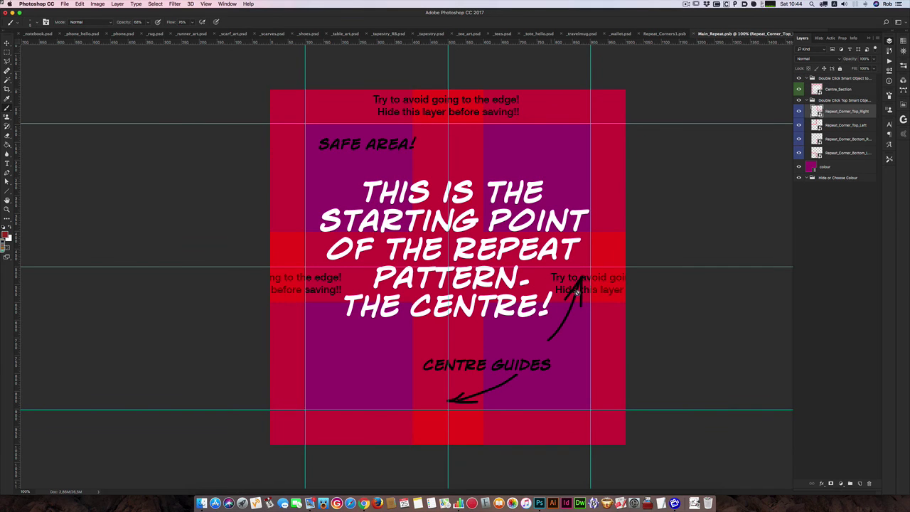
{"action": "left_click", "coordinate": [667, 34]}
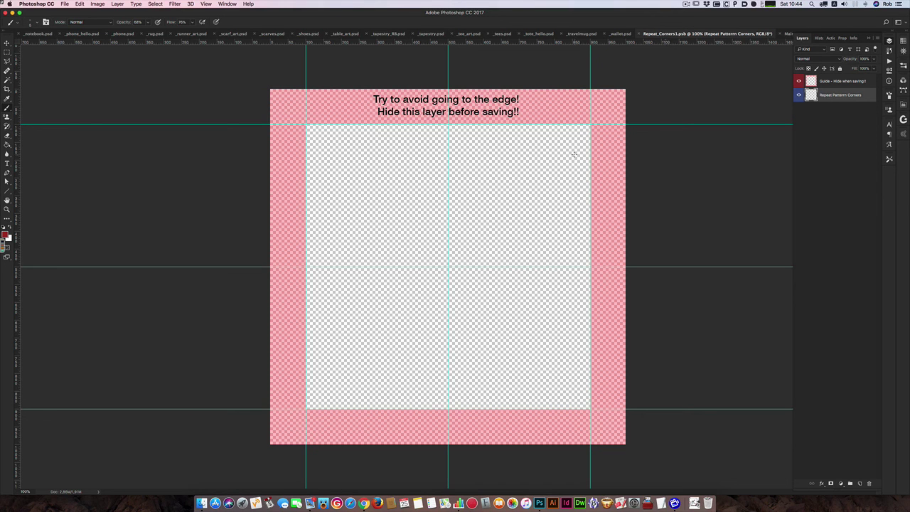
Hide the "Guide - Hide when saving!!" layer in Repeat_Corners1.psb and choose a hard round brush tip.
{"action": "left_click", "coordinate": [798, 82]}
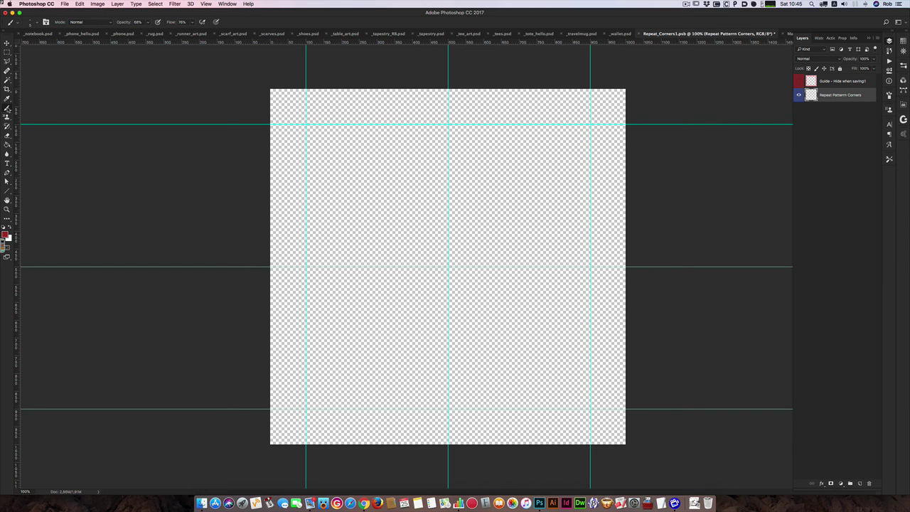
{"action": "left_click", "coordinate": [18, 22]}
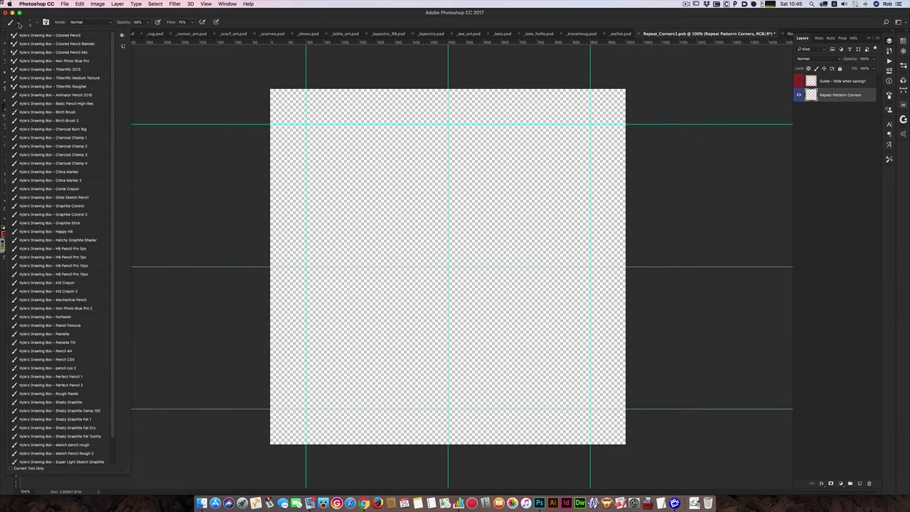
{"action": "left_click", "coordinate": [18, 22]}
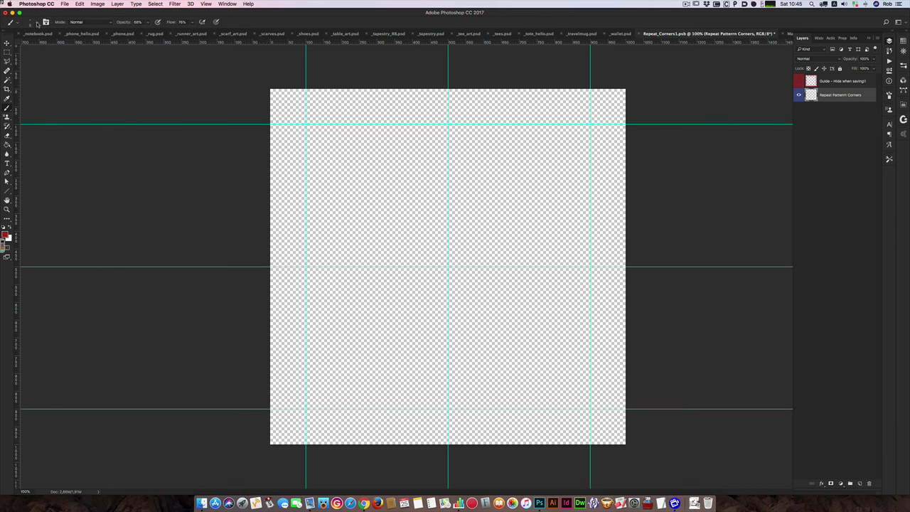
{"action": "left_click", "coordinate": [37, 24]}
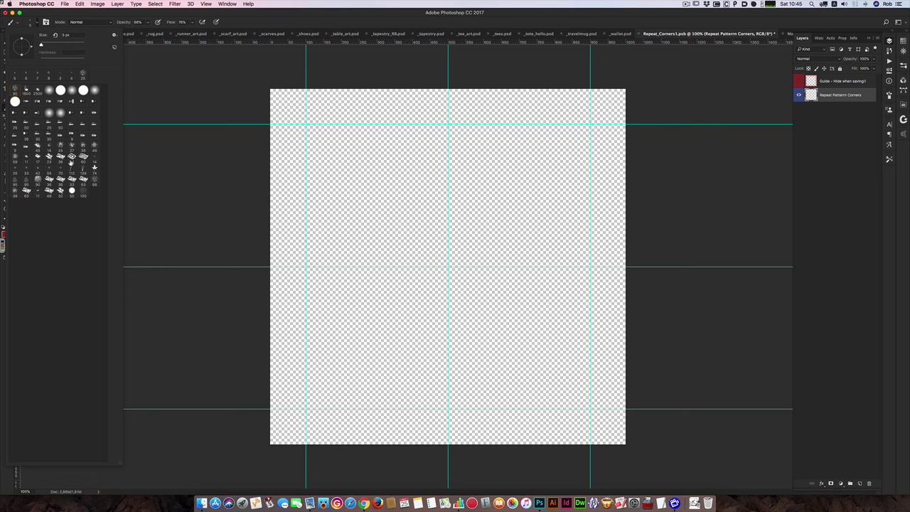
{"action": "left_click", "coordinate": [61, 91]}
{"action": "left_click", "coordinate": [207, 239]}
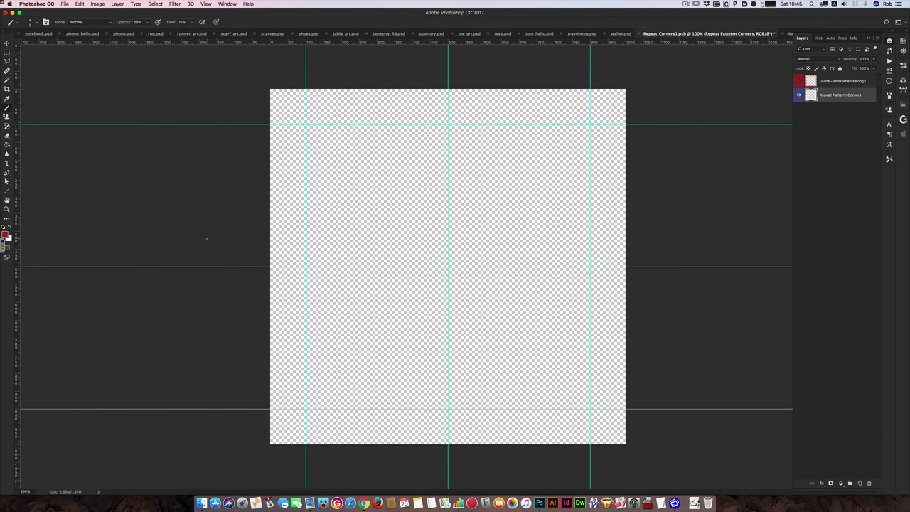
Set the foreground colour to black (#000000).
{"action": "left_click", "coordinate": [6, 235]}
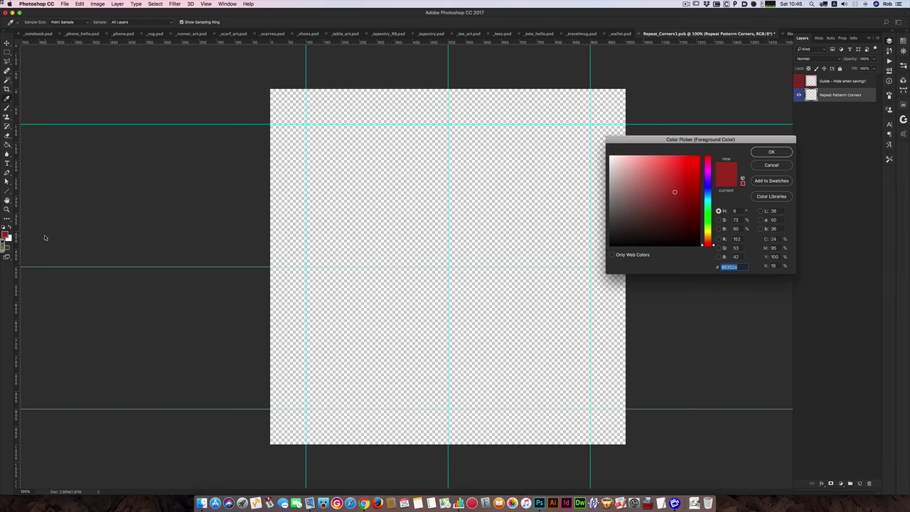
{"action": "left_click", "coordinate": [609, 246]}
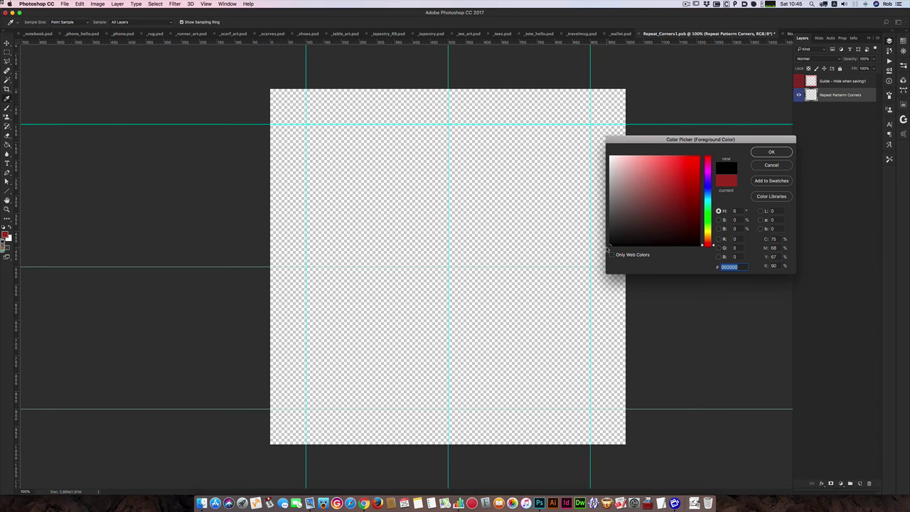
{"action": "left_click", "coordinate": [771, 152]}
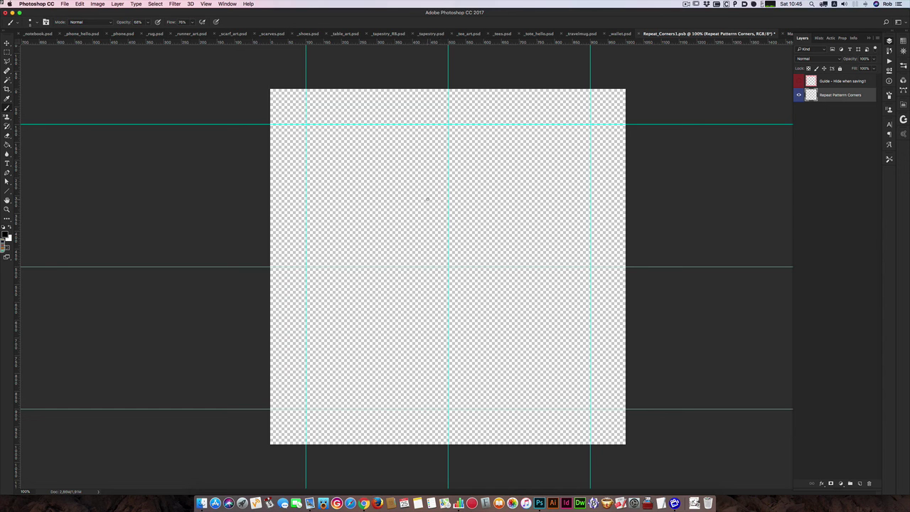
Undo the faint test stroke and set the brush's opacity and flow to 100%.
{"action": "mouse_move", "coordinate": [424, 204]}
{"action": "left_mouse_down"}
{"action": "mouse_move", "coordinate": [425, 190]}
{"action": "mouse_move", "coordinate": [415, 212]}
{"action": "left_mouse_up"}
{"action": "key", "text": "super+z"}
{"action": "left_click", "coordinate": [147, 22]}
{"action": "left_click_drag", "start_coordinate": [149, 30], "coordinate": [216, 34]}
{"action": "left_click", "coordinate": [192, 22]}
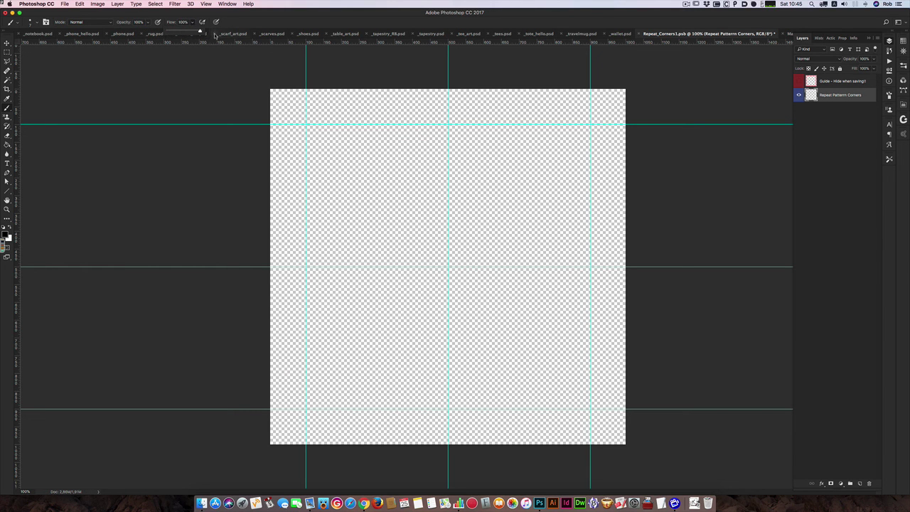
{"action": "left_click", "coordinate": [647, 282]}
Draw loose black doodles of leaves, circles and curved lines around the centre of the Repeat_Corners1.psb canvas.
{"action": "mouse_move", "coordinate": [432, 235]}
{"action": "left_mouse_down"}
{"action": "mouse_move", "coordinate": [419, 236]}
{"action": "mouse_move", "coordinate": [435, 247]}
{"action": "left_mouse_up"}
{"action": "mouse_move", "coordinate": [425, 177]}
{"action": "left_mouse_down"}
{"action": "mouse_move", "coordinate": [410, 182]}
{"action": "mouse_move", "coordinate": [464, 186]}
{"action": "mouse_move", "coordinate": [445, 166]}
{"action": "mouse_move", "coordinate": [464, 209]}
{"action": "mouse_move", "coordinate": [488, 193]}
{"action": "mouse_move", "coordinate": [490, 202]}
{"action": "left_mouse_up"}
{"action": "left_click", "coordinate": [483, 210]}
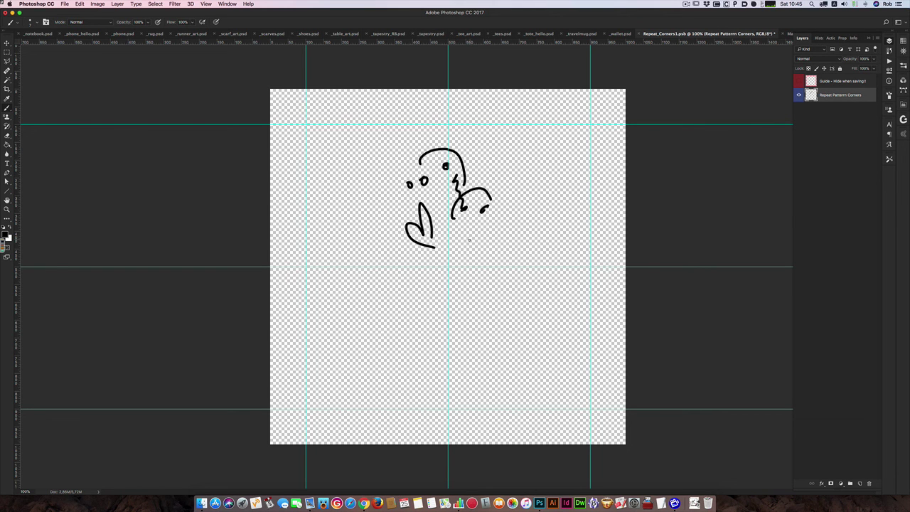
{"action": "mouse_move", "coordinate": [469, 240]}
{"action": "left_mouse_down"}
{"action": "mouse_move", "coordinate": [494, 231]}
{"action": "mouse_move", "coordinate": [472, 240]}
{"action": "left_mouse_up"}
{"action": "mouse_move", "coordinate": [419, 277]}
{"action": "left_mouse_down"}
{"action": "mouse_move", "coordinate": [409, 286]}
{"action": "mouse_move", "coordinate": [419, 292]}
{"action": "mouse_move", "coordinate": [345, 334]}
{"action": "mouse_move", "coordinate": [393, 335]}
{"action": "left_mouse_up"}
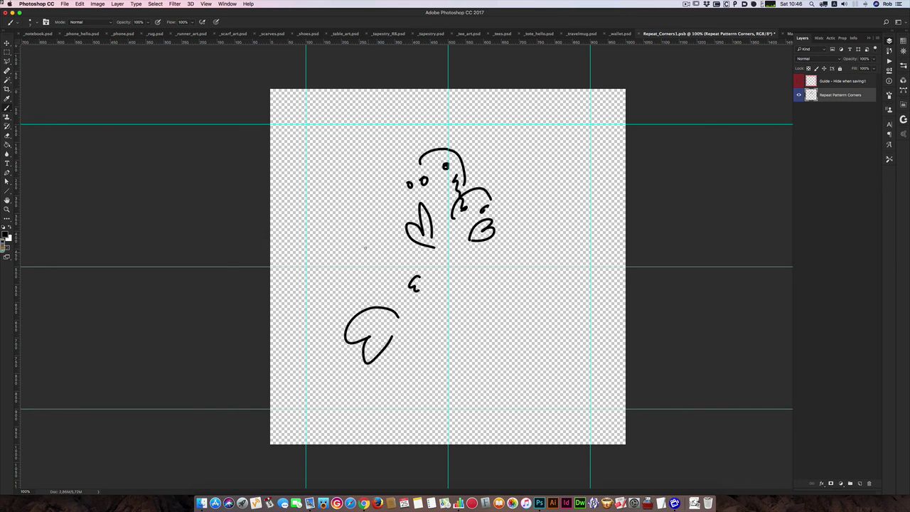
{"action": "mouse_move", "coordinate": [343, 233]}
{"action": "left_mouse_down"}
{"action": "mouse_move", "coordinate": [356, 256]}
{"action": "mouse_move", "coordinate": [365, 250]}
{"action": "mouse_move", "coordinate": [355, 262]}
{"action": "mouse_move", "coordinate": [364, 233]}
{"action": "mouse_move", "coordinate": [371, 237]}
{"action": "left_mouse_up"}
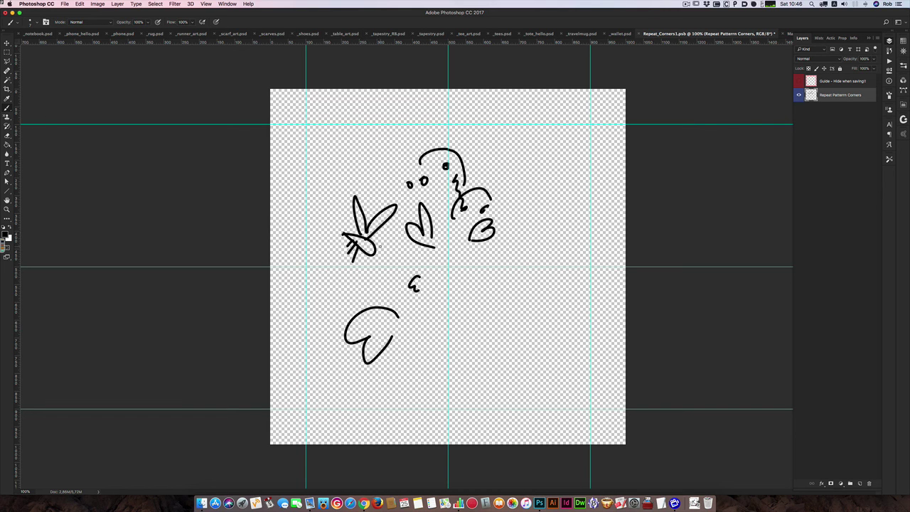
{"action": "mouse_move", "coordinate": [471, 288]}
{"action": "left_mouse_down"}
{"action": "mouse_move", "coordinate": [496, 267]}
{"action": "mouse_move", "coordinate": [456, 279]}
{"action": "left_mouse_up"}
{"action": "mouse_move", "coordinate": [379, 280]}
{"action": "left_mouse_down"}
{"action": "mouse_move", "coordinate": [370, 289]}
{"action": "mouse_move", "coordinate": [378, 279]}
{"action": "left_mouse_up"}
{"action": "mouse_move", "coordinate": [464, 321]}
{"action": "left_mouse_down"}
{"action": "mouse_move", "coordinate": [466, 346]}
{"action": "mouse_move", "coordinate": [492, 314]}
{"action": "mouse_move", "coordinate": [493, 333]}
{"action": "mouse_move", "coordinate": [486, 328]}
{"action": "left_mouse_up"}
{"action": "mouse_move", "coordinate": [487, 297]}
{"action": "left_mouse_down"}
{"action": "mouse_move", "coordinate": [498, 347]}
{"action": "mouse_move", "coordinate": [504, 342]}
{"action": "left_mouse_up"}
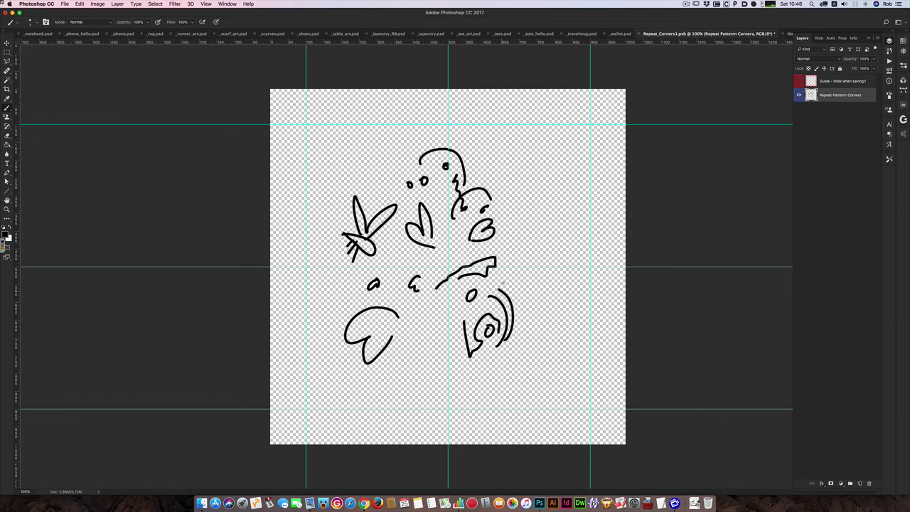
{"action": "left_click_drag", "start_coordinate": [506, 282], "coordinate": [510, 348]}
Save Repeat_Corners1.psb and check the updated corner artwork in Main_Repeat.psb.
{"action": "left_click", "coordinate": [789, 35]}
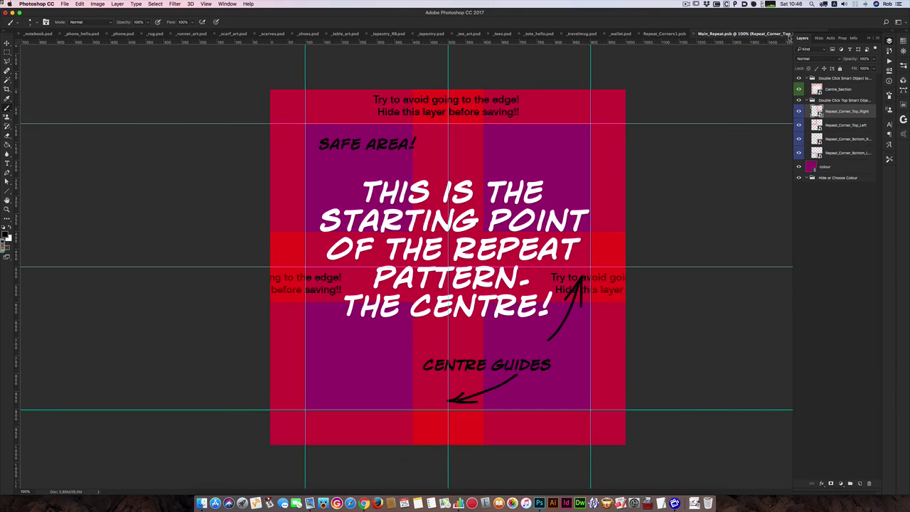
{"action": "left_click", "coordinate": [664, 34]}
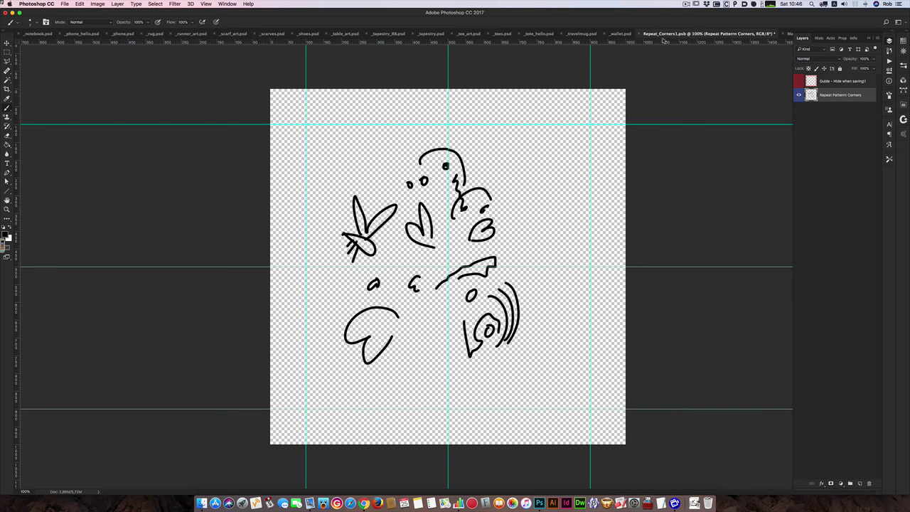
{"action": "key", "text": "super+s"}
{"action": "left_click", "coordinate": [786, 35]}
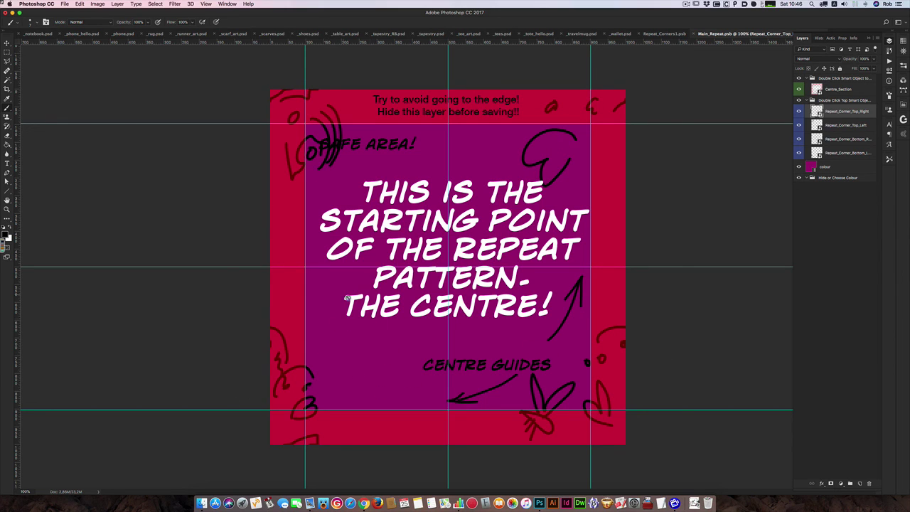
In Repeat_Corners1.psb, draw an oval and a face with eyes and spiky hair near the canvas's right guide.
{"action": "left_click", "coordinate": [664, 34]}
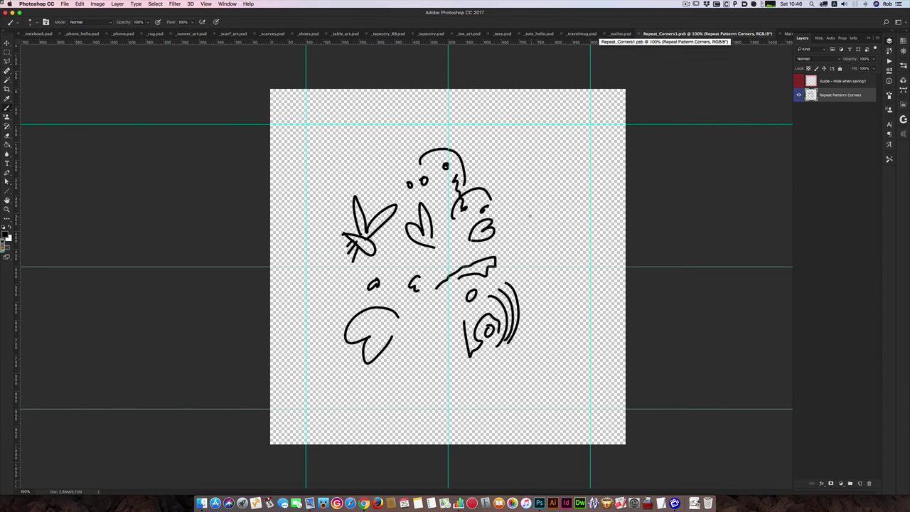
{"action": "mouse_move", "coordinate": [531, 209]}
{"action": "left_mouse_down"}
{"action": "mouse_move", "coordinate": [528, 233]}
{"action": "mouse_move", "coordinate": [566, 240]}
{"action": "left_mouse_up"}
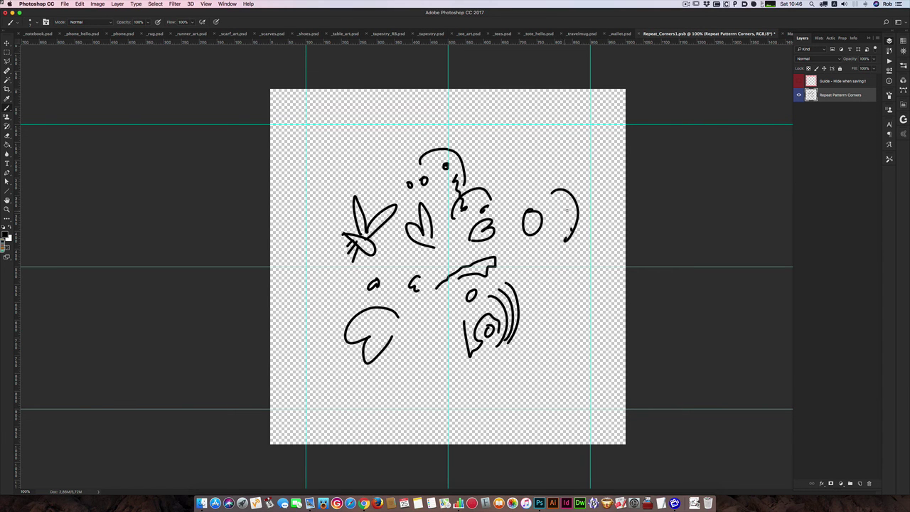
{"action": "left_click", "coordinate": [565, 212]}
{"action": "left_click", "coordinate": [554, 204]}
{"action": "left_click_drag", "start_coordinate": [553, 181], "coordinate": [568, 168]}
{"action": "left_click_drag", "start_coordinate": [567, 189], "coordinate": [579, 172]}
{"action": "left_click_drag", "start_coordinate": [570, 188], "coordinate": [585, 180]}
{"action": "mouse_move", "coordinate": [573, 194]}
{"action": "left_mouse_down"}
{"action": "mouse_move", "coordinate": [590, 189]}
{"action": "mouse_move", "coordinate": [586, 202]}
{"action": "left_mouse_up"}
{"action": "left_click_drag", "start_coordinate": [581, 213], "coordinate": [595, 212]}
Draw a sun with rays on the upper horizontal guide, above the spiky-haired face.
{"action": "mouse_move", "coordinate": [513, 123]}
{"action": "left_mouse_down"}
{"action": "mouse_move", "coordinate": [515, 102]}
{"action": "mouse_move", "coordinate": [539, 111]}
{"action": "left_mouse_up"}
{"action": "left_click_drag", "start_coordinate": [530, 128], "coordinate": [544, 125]}
{"action": "left_click_drag", "start_coordinate": [531, 148], "coordinate": [527, 169]}
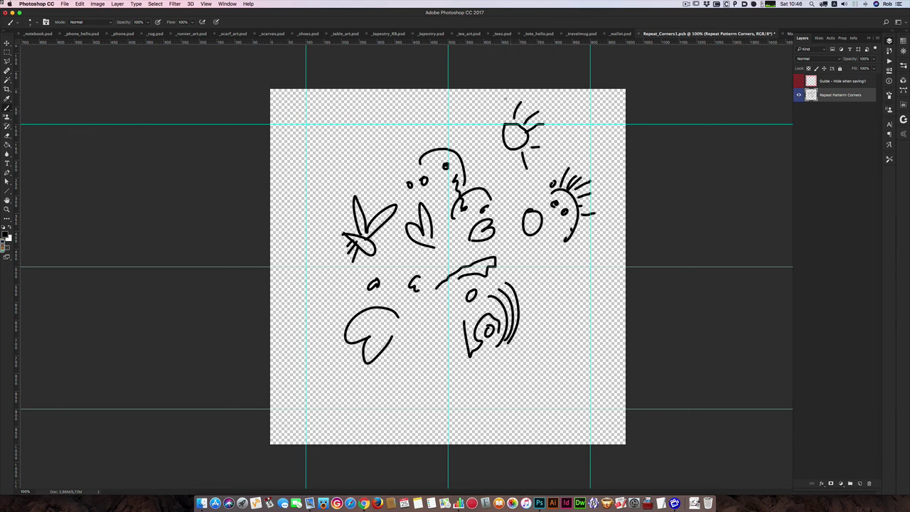
{"action": "mouse_move", "coordinate": [495, 104]}
{"action": "left_mouse_down"}
{"action": "mouse_move", "coordinate": [506, 121]}
{"action": "mouse_move", "coordinate": [496, 162]}
{"action": "mouse_move", "coordinate": [507, 175]}
{"action": "left_mouse_up"}
Draw a peaked hut with vertical bars below the face, then a small oval and two large arcs beneath it.
{"action": "mouse_move", "coordinate": [535, 304]}
{"action": "left_mouse_down"}
{"action": "mouse_move", "coordinate": [590, 279]}
{"action": "mouse_move", "coordinate": [578, 316]}
{"action": "left_mouse_up"}
{"action": "left_click_drag", "start_coordinate": [572, 288], "coordinate": [572, 319]}
{"action": "mouse_move", "coordinate": [546, 288]}
{"action": "left_mouse_down"}
{"action": "mouse_move", "coordinate": [562, 257]}
{"action": "mouse_move", "coordinate": [575, 276]}
{"action": "left_mouse_up"}
{"action": "left_click_drag", "start_coordinate": [515, 370], "coordinate": [527, 360]}
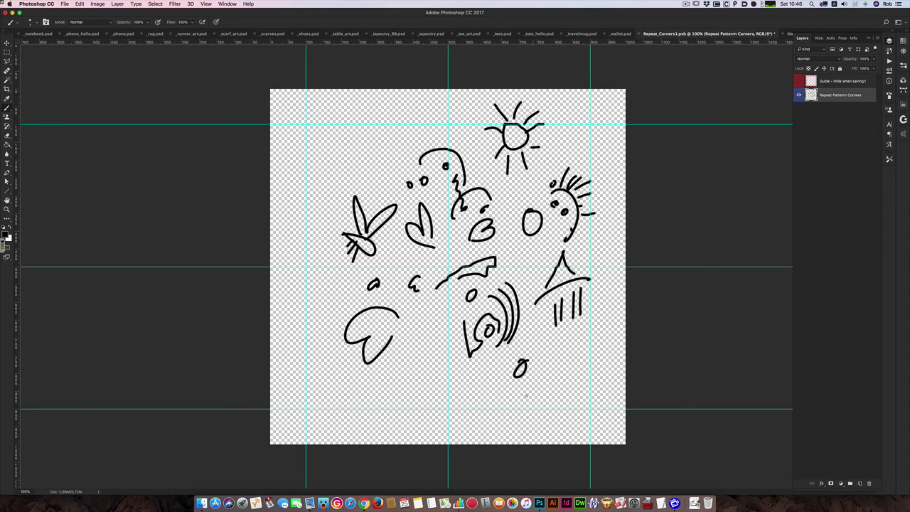
{"action": "mouse_move", "coordinate": [524, 400]}
{"action": "left_mouse_down"}
{"action": "mouse_move", "coordinate": [548, 381]}
{"action": "mouse_move", "coordinate": [546, 351]}
{"action": "mouse_move", "coordinate": [548, 392]}
{"action": "left_mouse_up"}
Fill the lower part of the canvas with squiggles, a plant-like shape, wavy lines and a circle crossed by diagonals.
{"action": "mouse_move", "coordinate": [448, 389]}
{"action": "left_mouse_down"}
{"action": "mouse_move", "coordinate": [427, 384]}
{"action": "mouse_move", "coordinate": [484, 395]}
{"action": "left_mouse_up"}
{"action": "mouse_move", "coordinate": [430, 346]}
{"action": "left_mouse_down"}
{"action": "mouse_move", "coordinate": [423, 334]}
{"action": "mouse_move", "coordinate": [430, 359]}
{"action": "mouse_move", "coordinate": [428, 347]}
{"action": "left_mouse_up"}
{"action": "mouse_move", "coordinate": [342, 388]}
{"action": "left_mouse_down"}
{"action": "mouse_move", "coordinate": [385, 393]}
{"action": "mouse_move", "coordinate": [368, 422]}
{"action": "mouse_move", "coordinate": [390, 404]}
{"action": "mouse_move", "coordinate": [411, 412]}
{"action": "left_mouse_up"}
{"action": "mouse_move", "coordinate": [319, 345]}
{"action": "left_mouse_down"}
{"action": "mouse_move", "coordinate": [332, 356]}
{"action": "mouse_move", "coordinate": [324, 344]}
{"action": "mouse_move", "coordinate": [343, 334]}
{"action": "left_mouse_up"}
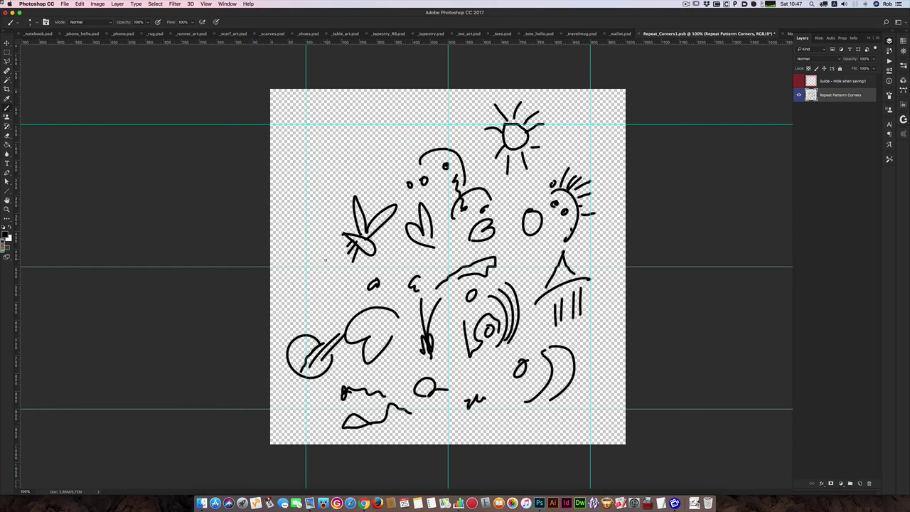
Fill the left side of the canvas with doodles and scribbles, and add two small ovals near the top centre.
{"action": "mouse_move", "coordinate": [324, 261]}
{"action": "left_mouse_down"}
{"action": "mouse_move", "coordinate": [314, 281]}
{"action": "mouse_move", "coordinate": [330, 304]}
{"action": "left_mouse_up"}
{"action": "mouse_move", "coordinate": [325, 200]}
{"action": "left_mouse_down"}
{"action": "mouse_move", "coordinate": [312, 192]}
{"action": "mouse_move", "coordinate": [331, 220]}
{"action": "left_mouse_up"}
{"action": "left_click_drag", "start_coordinate": [369, 158], "coordinate": [388, 162]}
{"action": "left_click_drag", "start_coordinate": [372, 154], "coordinate": [375, 168]}
{"action": "mouse_move", "coordinate": [306, 159]}
{"action": "left_mouse_down"}
{"action": "mouse_move", "coordinate": [367, 146]}
{"action": "mouse_move", "coordinate": [347, 145]}
{"action": "mouse_move", "coordinate": [369, 163]}
{"action": "left_mouse_up"}
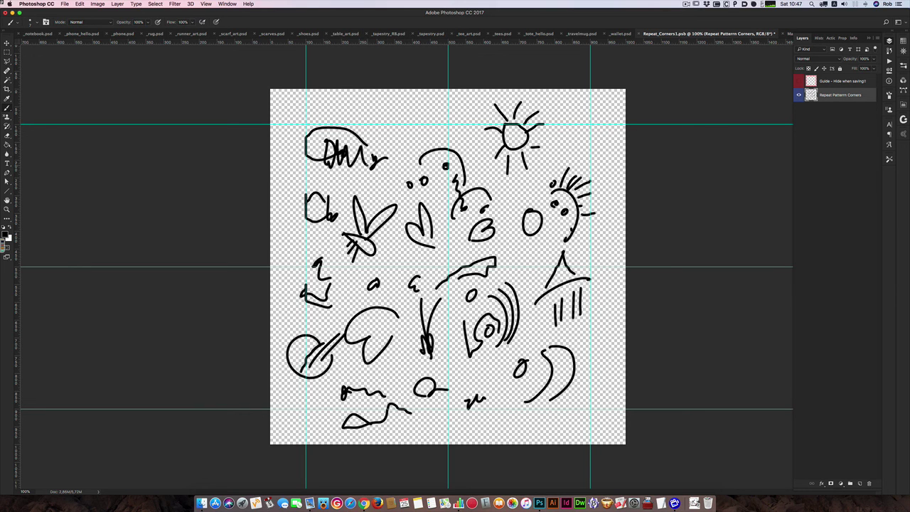
{"action": "left_click_drag", "start_coordinate": [414, 118], "coordinate": [433, 118]}
Undo the stray line above the sun and save Repeat_Corners1.psb to update Main_Repeat.psb.
{"action": "left_click", "coordinate": [787, 34]}
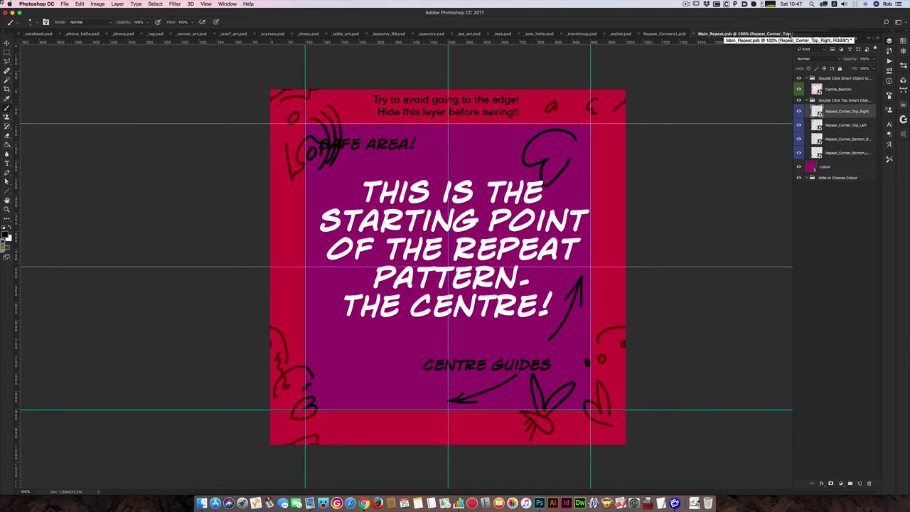
{"action": "left_click", "coordinate": [670, 34]}
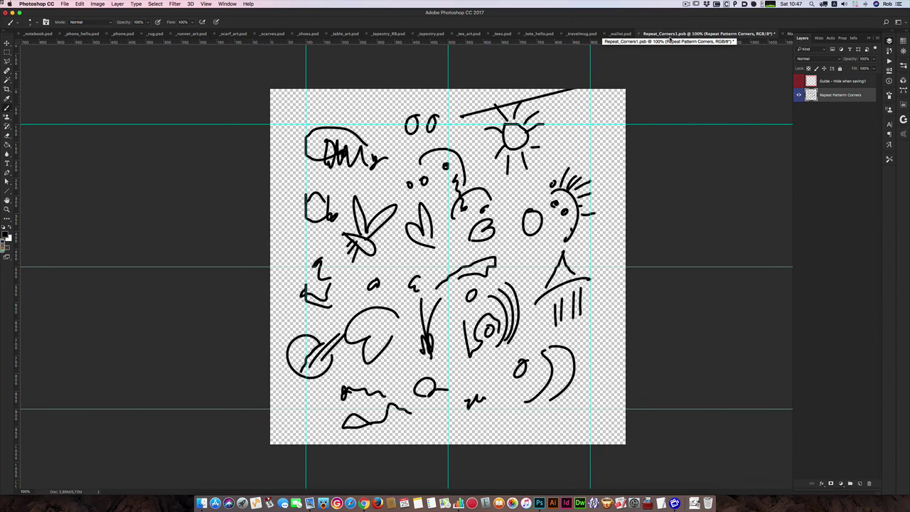
{"action": "key", "text": "super+z"}
{"action": "key", "text": "super+s"}
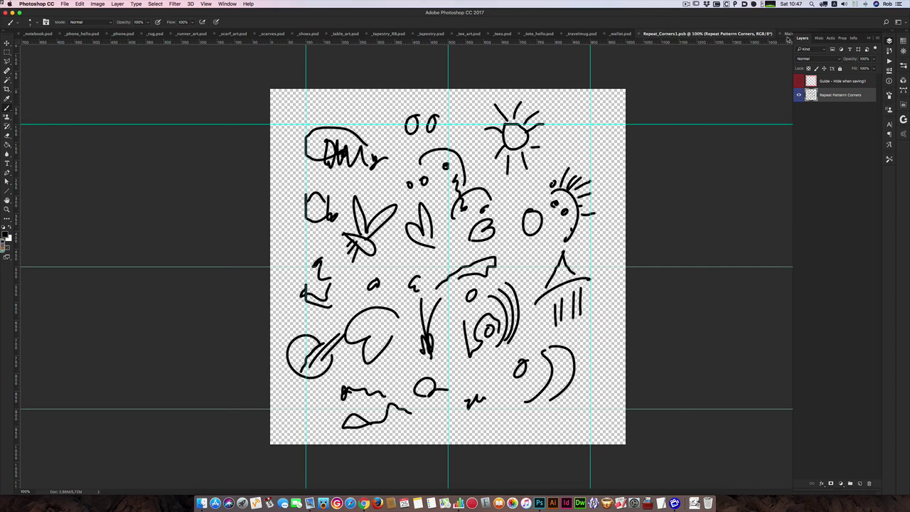
{"action": "left_click", "coordinate": [788, 35]}
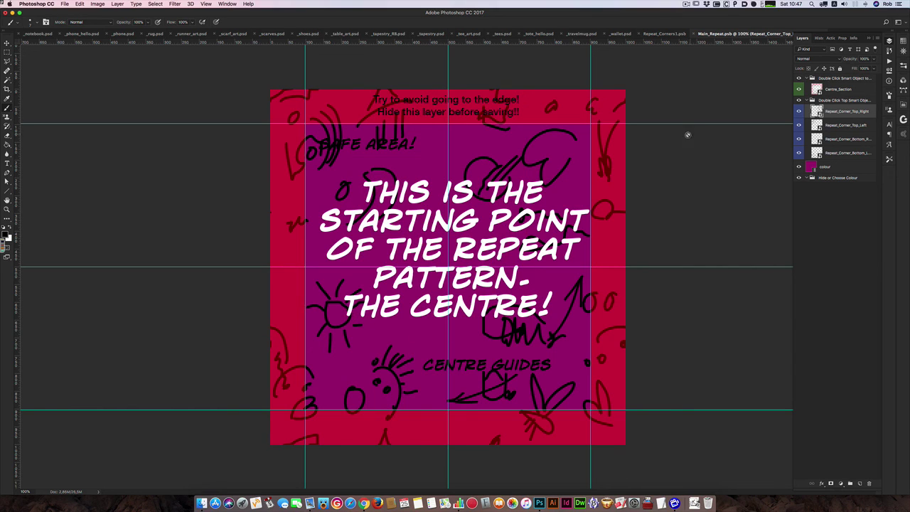
Hide the centre guides, safe area!, Guide and Repeat Centre layers in Centre_Section.psb.
{"action": "left_click", "coordinate": [849, 32]}
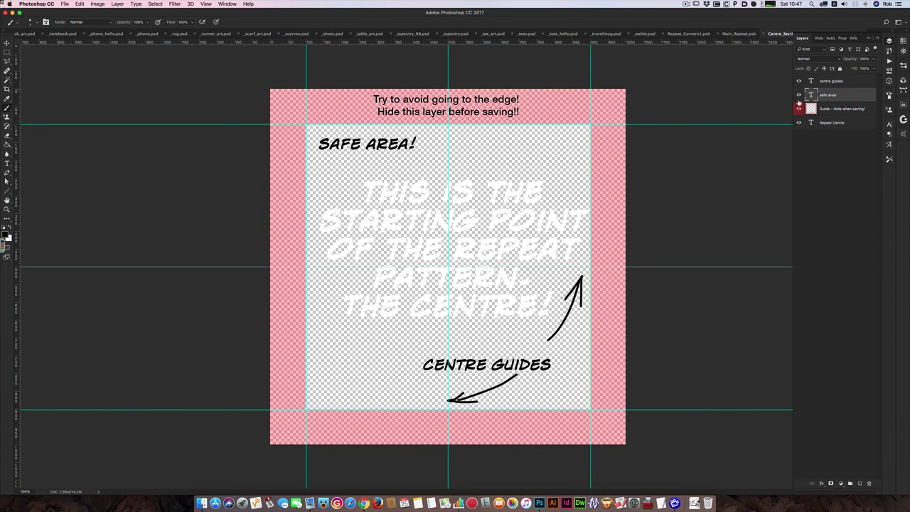
{"action": "left_click", "coordinate": [798, 81]}
{"action": "left_click", "coordinate": [797, 95]}
{"action": "left_click", "coordinate": [798, 83]}
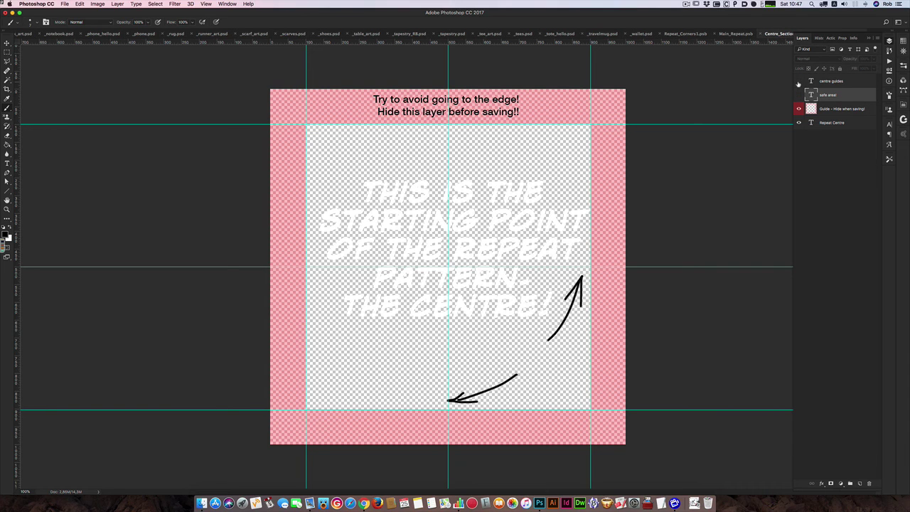
{"action": "left_click", "coordinate": [797, 81]}
{"action": "left_click", "coordinate": [798, 82]}
{"action": "left_click", "coordinate": [797, 108]}
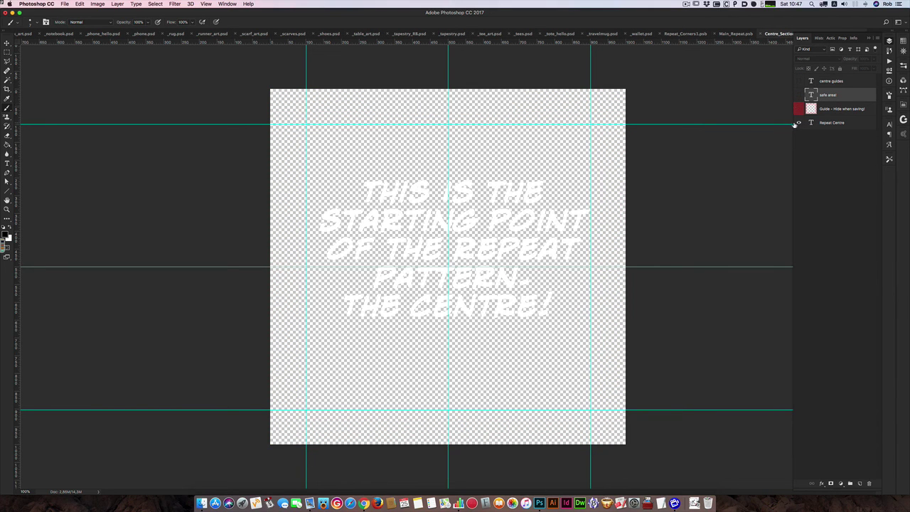
{"action": "left_click", "coordinate": [797, 122]}
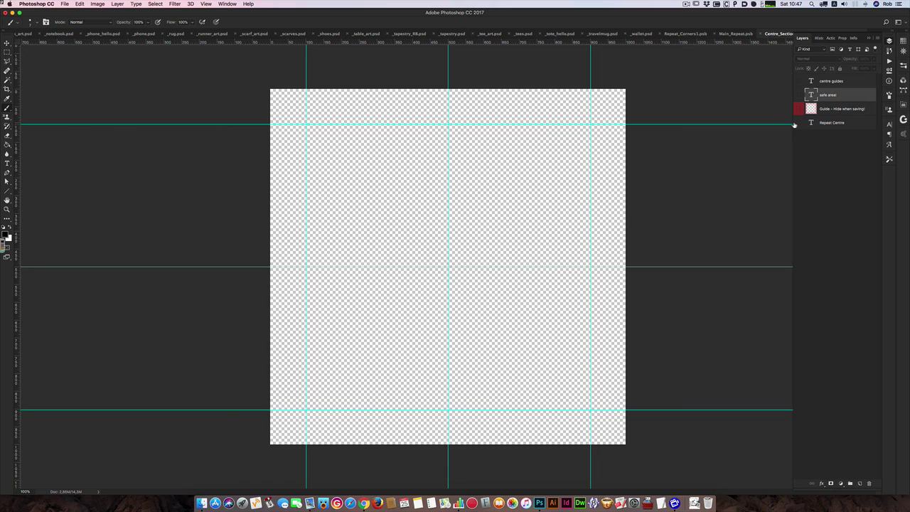
Add a new layer below Repeat Centre and draw a cluster of black doodles around the middle of the canvas.
{"action": "left_click", "coordinate": [859, 484]}
{"action": "left_click_drag", "start_coordinate": [828, 92], "coordinate": [836, 144]}
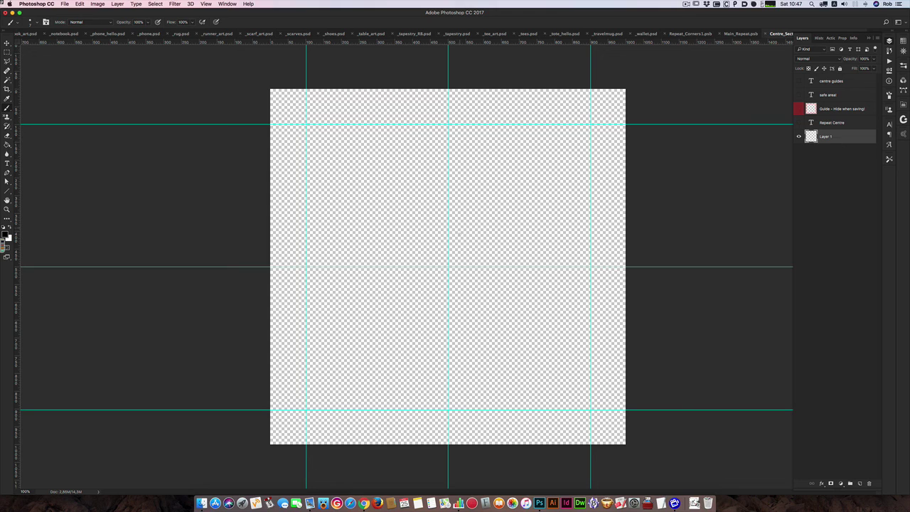
{"action": "mouse_move", "coordinate": [413, 224]}
{"action": "left_mouse_down"}
{"action": "mouse_move", "coordinate": [434, 219]}
{"action": "mouse_move", "coordinate": [429, 247]}
{"action": "left_mouse_up"}
{"action": "left_click_drag", "start_coordinate": [444, 257], "coordinate": [432, 275]}
{"action": "left_click_drag", "start_coordinate": [437, 218], "coordinate": [442, 262]}
{"action": "left_click_drag", "start_coordinate": [453, 220], "coordinate": [461, 222]}
{"action": "left_click_drag", "start_coordinate": [475, 222], "coordinate": [473, 260]}
{"action": "mouse_move", "coordinate": [466, 212]}
{"action": "left_mouse_down"}
{"action": "mouse_move", "coordinate": [507, 226]}
{"action": "mouse_move", "coordinate": [488, 226]}
{"action": "mouse_move", "coordinate": [505, 261]}
{"action": "mouse_move", "coordinate": [459, 259]}
{"action": "mouse_move", "coordinate": [458, 309]}
{"action": "mouse_move", "coordinate": [490, 274]}
{"action": "mouse_move", "coordinate": [471, 274]}
{"action": "left_mouse_up"}
{"action": "left_click_drag", "start_coordinate": [470, 283], "coordinate": [469, 292]}
{"action": "mouse_move", "coordinate": [472, 312]}
{"action": "left_mouse_down"}
{"action": "mouse_move", "coordinate": [467, 344]}
{"action": "mouse_move", "coordinate": [448, 328]}
{"action": "left_mouse_up"}
{"action": "mouse_move", "coordinate": [435, 324]}
{"action": "left_mouse_down"}
{"action": "mouse_move", "coordinate": [426, 332]}
{"action": "mouse_move", "coordinate": [410, 318]}
{"action": "mouse_move", "coordinate": [395, 258]}
{"action": "left_mouse_up"}
Save Centre_Section.psb and check the combined pattern in Main_Repeat.psb with the colour layer hidden and shown.
{"action": "key", "text": "super+s"}
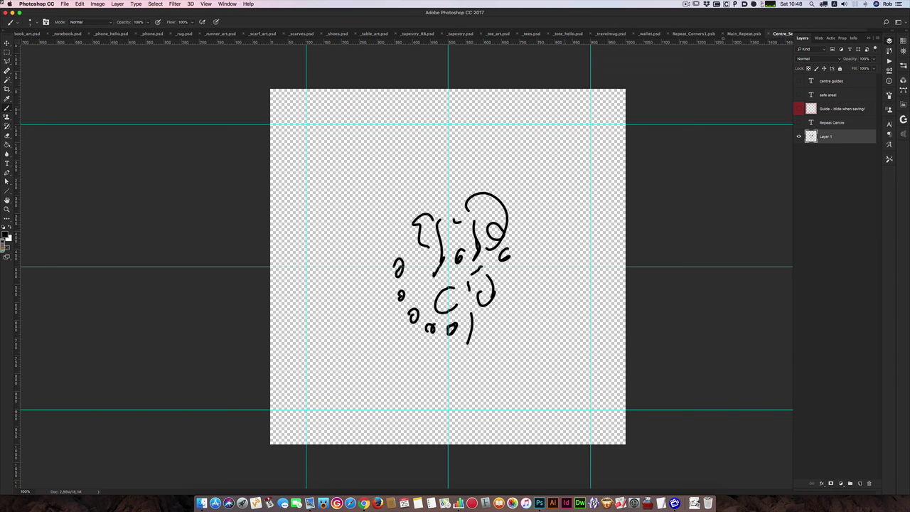
{"action": "left_click", "coordinate": [742, 34]}
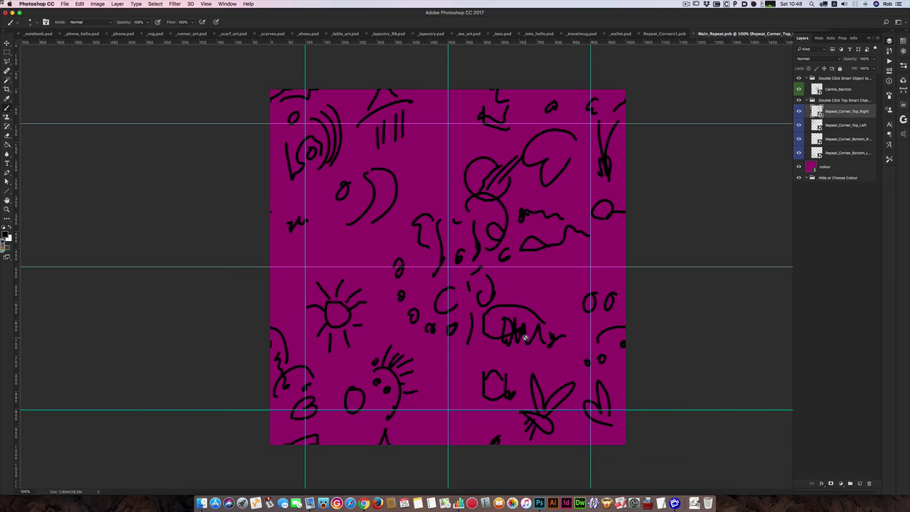
{"action": "left_click", "coordinate": [798, 167]}
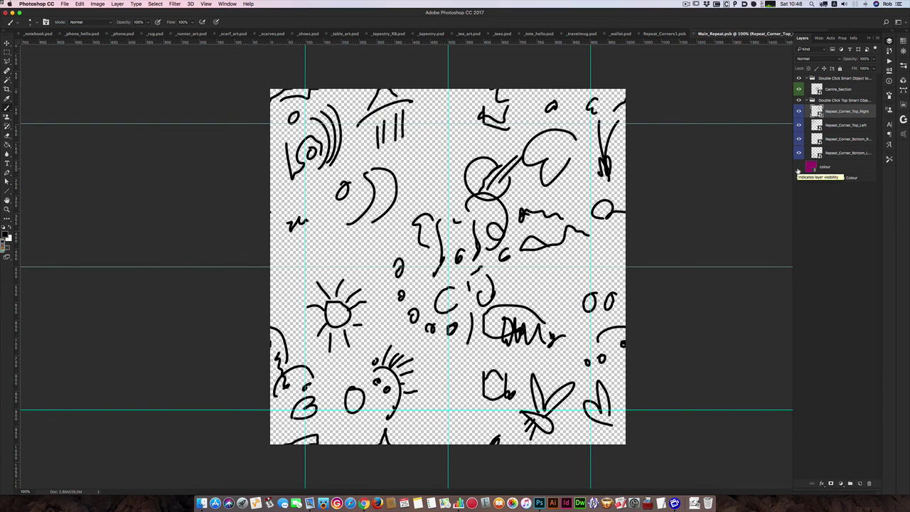
{"action": "left_click", "coordinate": [798, 168]}
Recolour Rectangle 1 inside the colour smart object to a bright lime green and save that document.
{"action": "left_click", "coordinate": [810, 166]}
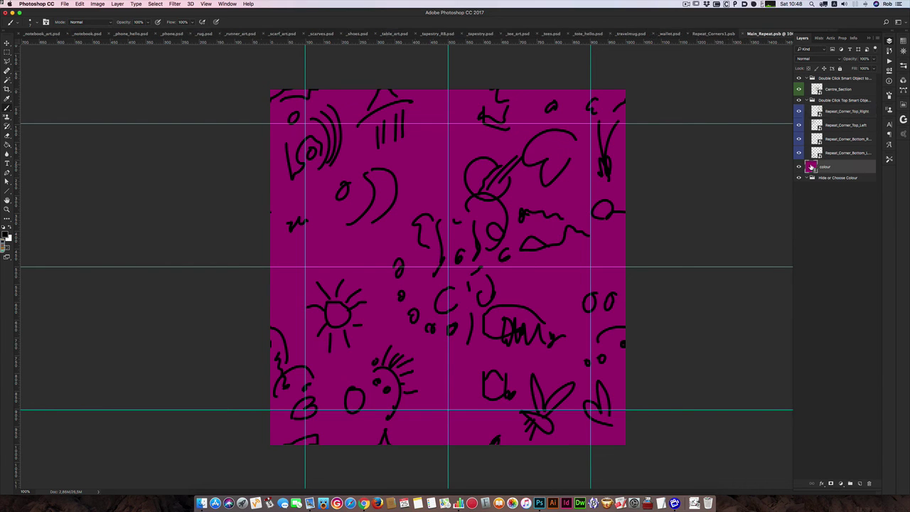
{"action": "double_click", "coordinate": [810, 166]}
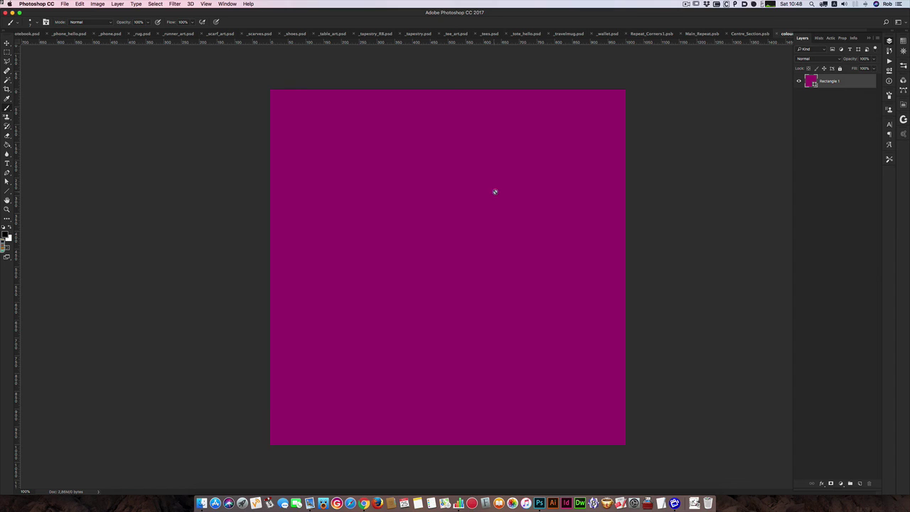
{"action": "double_click", "coordinate": [808, 81]}
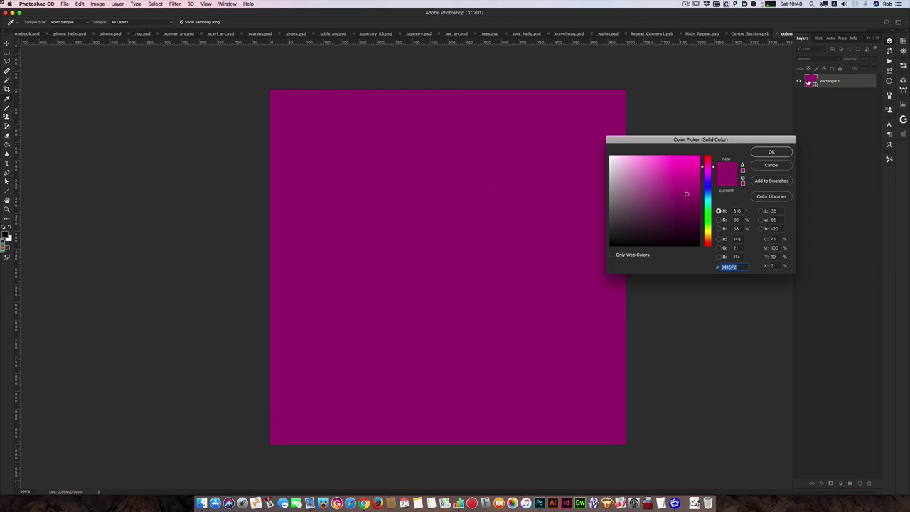
{"action": "left_click", "coordinate": [654, 205]}
{"action": "mouse_move", "coordinate": [654, 205]}
{"action": "left_mouse_down"}
{"action": "mouse_move", "coordinate": [662, 223]}
{"action": "mouse_move", "coordinate": [671, 178]}
{"action": "mouse_move", "coordinate": [664, 177]}
{"action": "mouse_move", "coordinate": [680, 170]}
{"action": "mouse_move", "coordinate": [651, 178]}
{"action": "left_mouse_up"}
{"action": "left_click", "coordinate": [707, 229]}
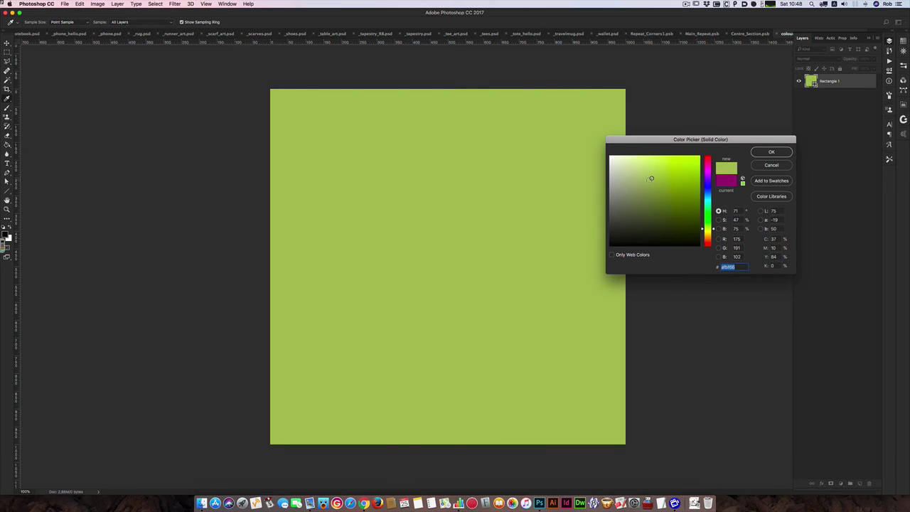
{"action": "left_click", "coordinate": [766, 152]}
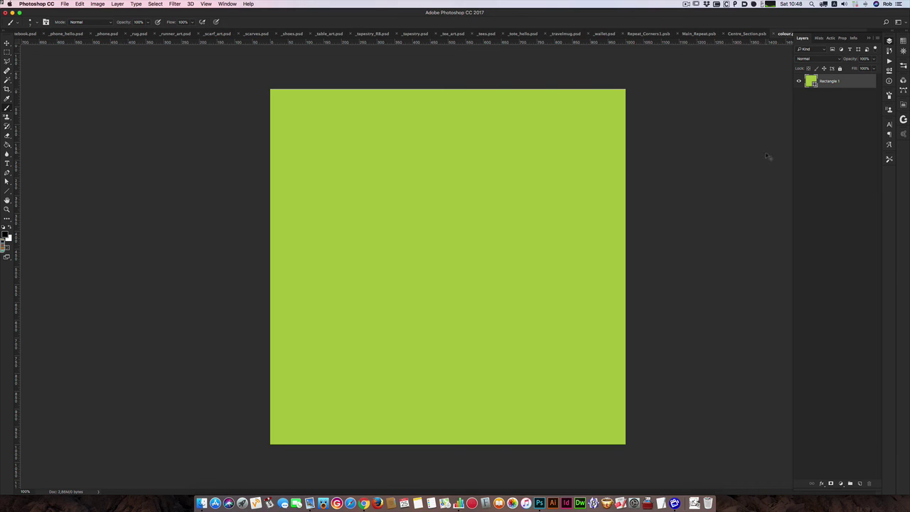
{"action": "key", "text": "super+s"}
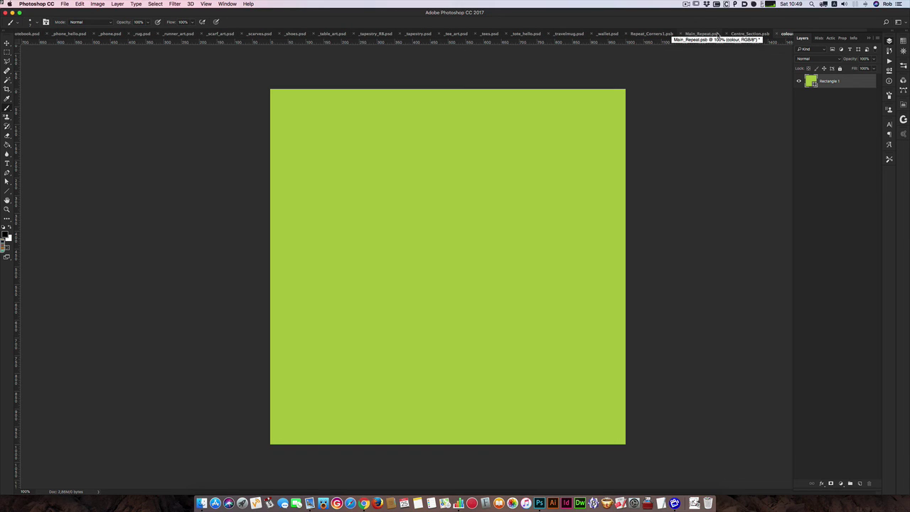
Check Centre_Section.psb and the recoloured pattern in Main_Repeat.psb, ending on the _travelmug.psd template.
{"action": "left_click", "coordinate": [751, 34]}
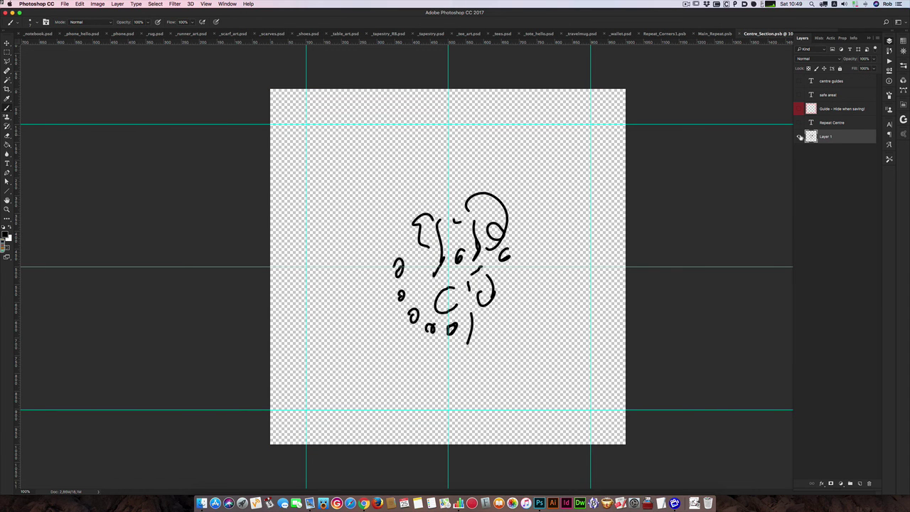
{"action": "left_click", "coordinate": [715, 34]}
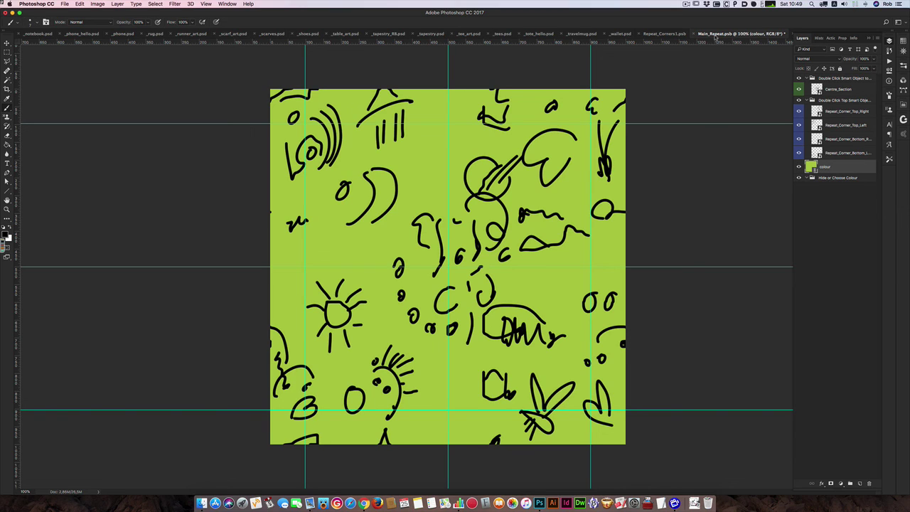
{"action": "left_click", "coordinate": [583, 34]}
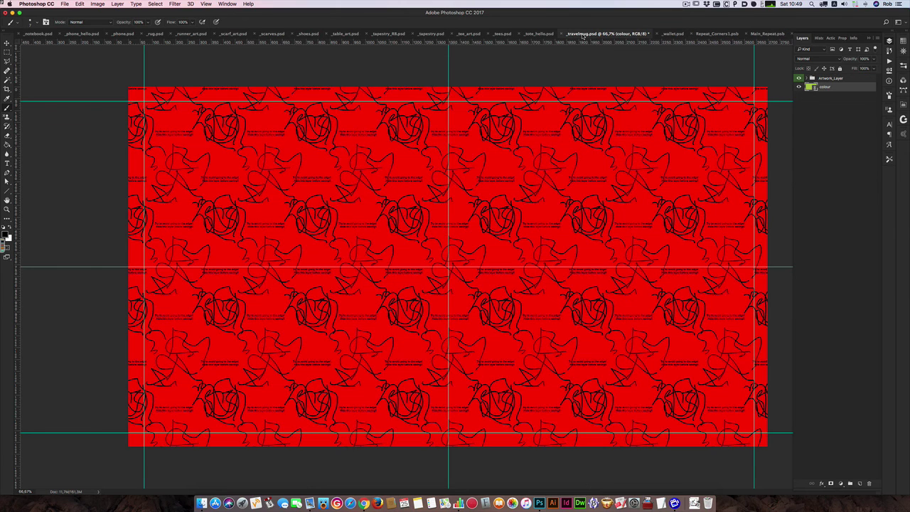
Save Main_Repeat.psb with the combined doodle pattern and lime green background.
{"action": "left_click", "coordinate": [770, 35]}
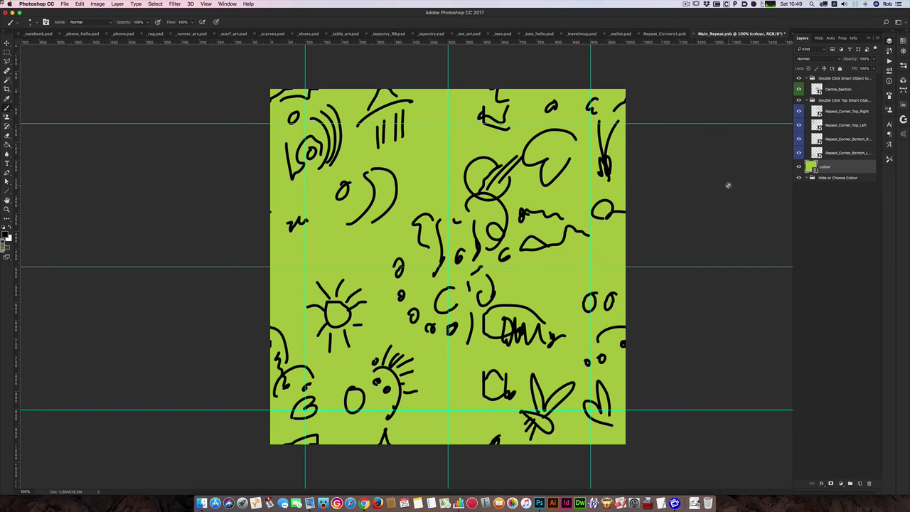
{"action": "key", "text": "super+s"}
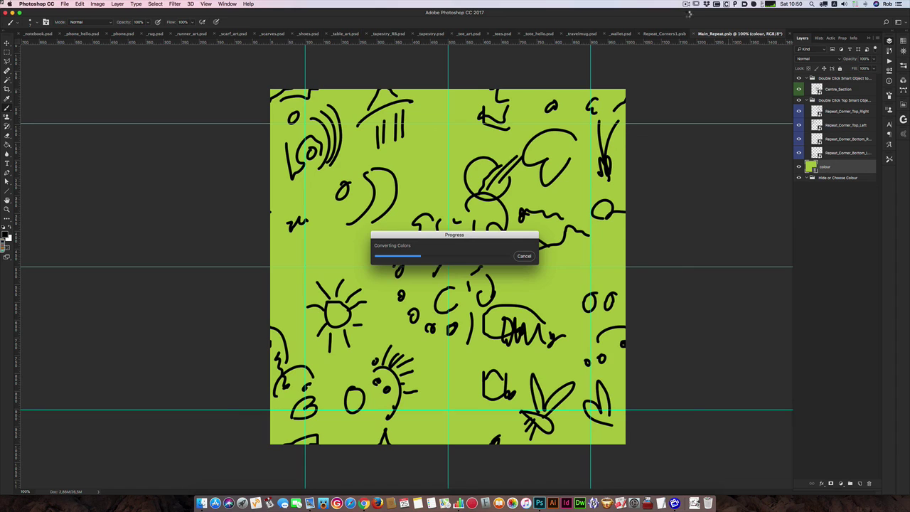
{"action": "left_click", "coordinate": [686, 4]}
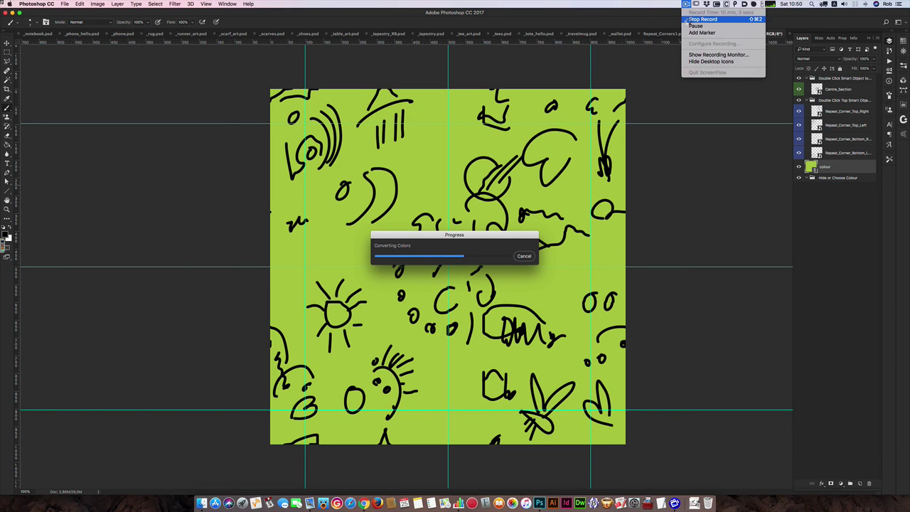
{"action": "left_click", "coordinate": [686, 20]}
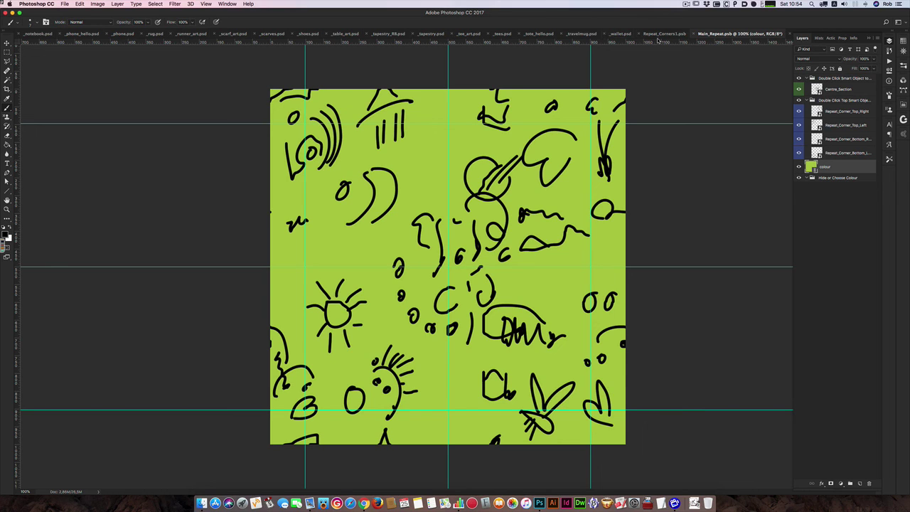
Check the updated pattern in _travelmug.psd and _tapestry_RB.psd against Main_Repeat.psb, ending on the _phone.psd template.
{"action": "left_click", "coordinate": [579, 34]}
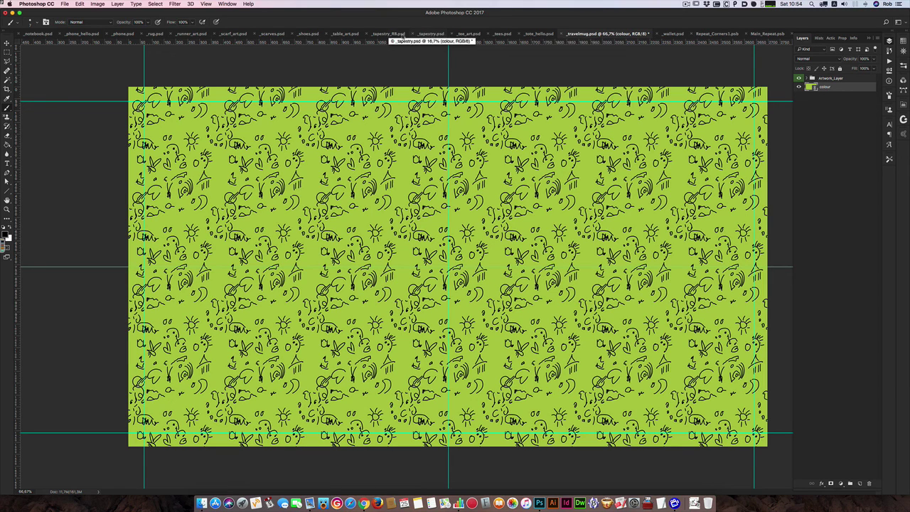
{"action": "left_click", "coordinate": [387, 35]}
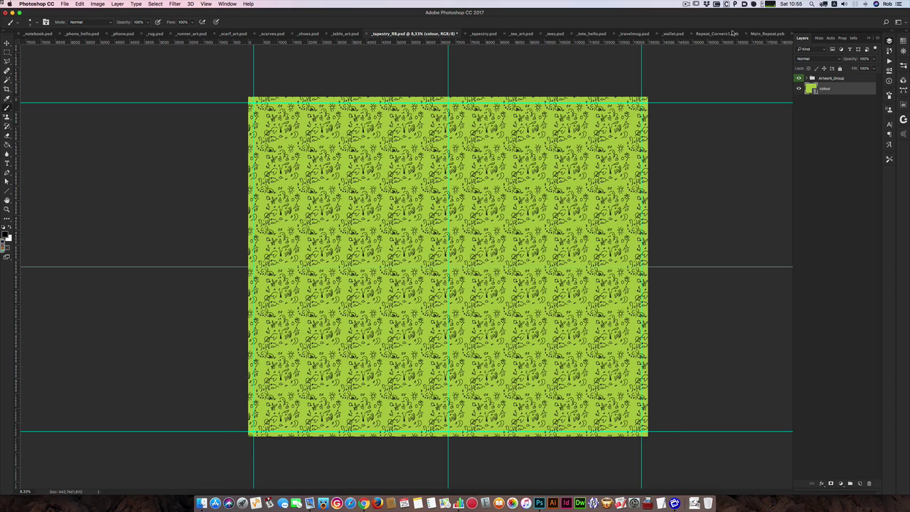
{"action": "left_click", "coordinate": [769, 34]}
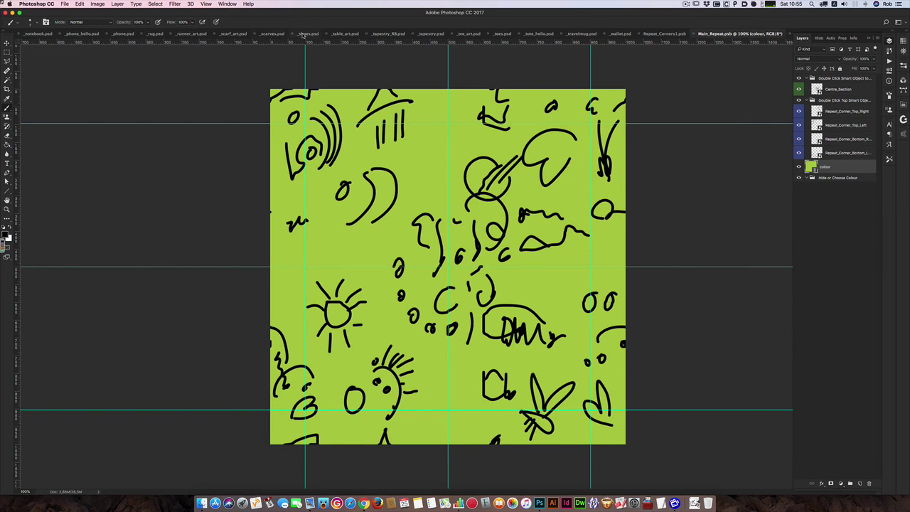
{"action": "left_click", "coordinate": [389, 34]}
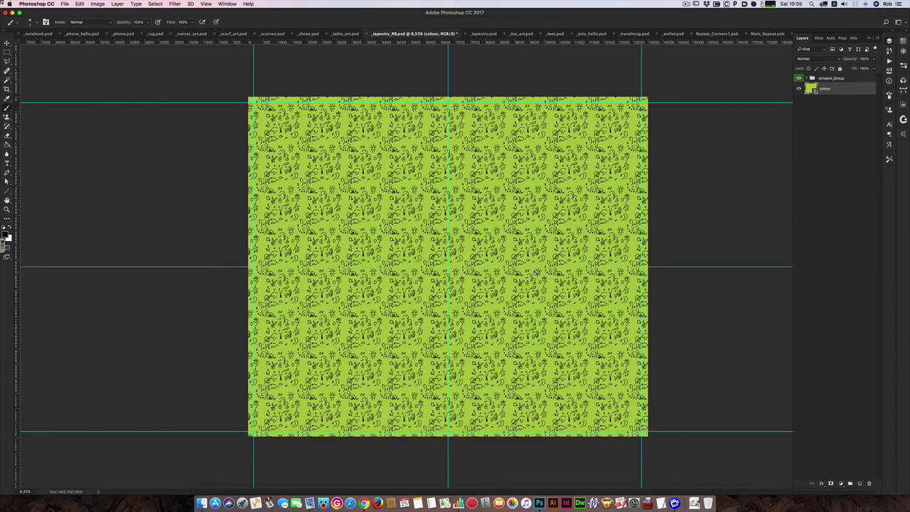
{"action": "left_click", "coordinate": [121, 35]}
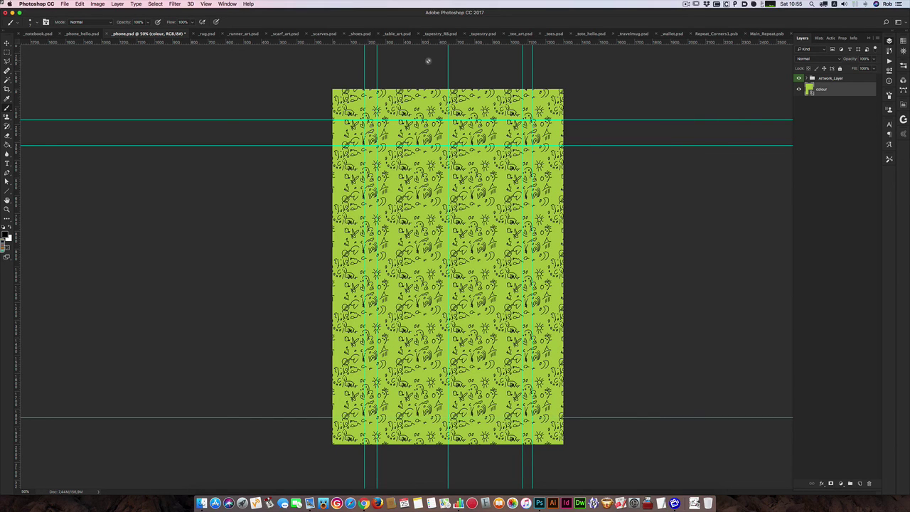
Set up a JPEG copy of the phone template named repeat_one_phone in the templates_repeat folder, and cancel the save.
{"action": "key", "text": "super+shift+s"}
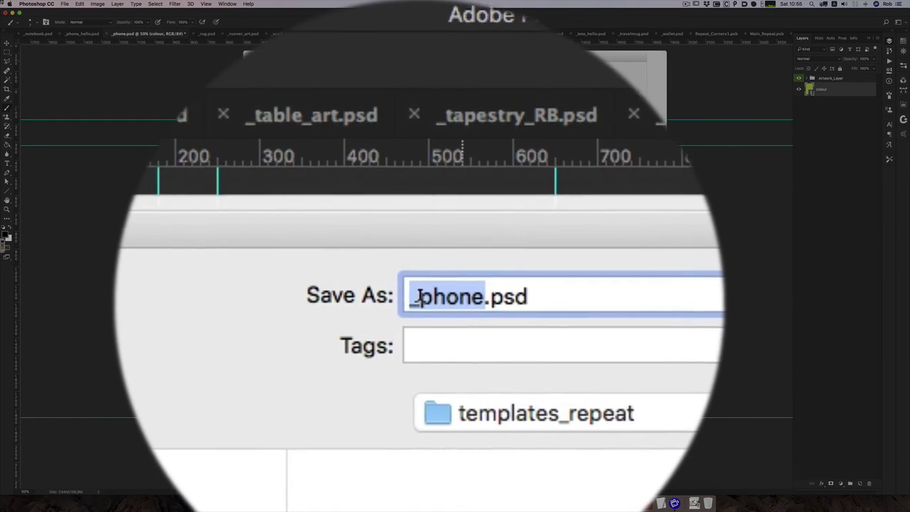
{"action": "left_click", "coordinate": [367, 301]}
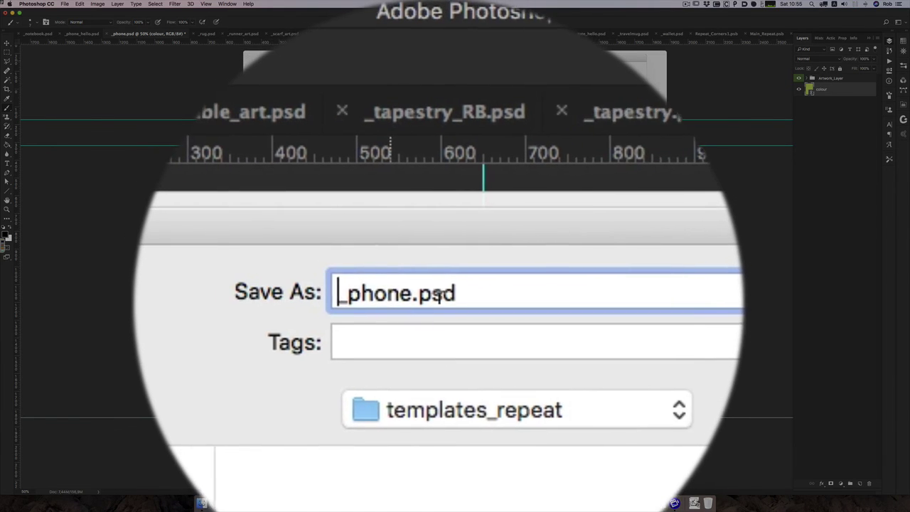
{"action": "type", "text": "re"}
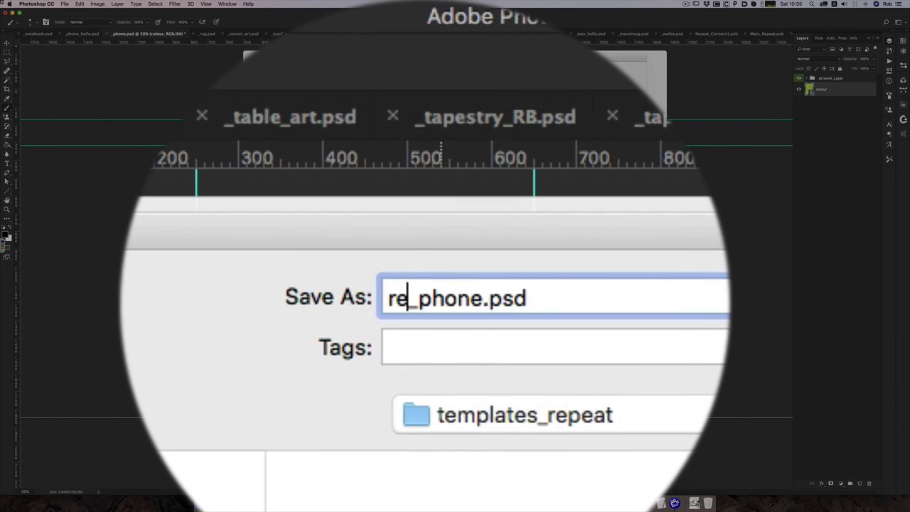
{"action": "type", "text": "peat"}
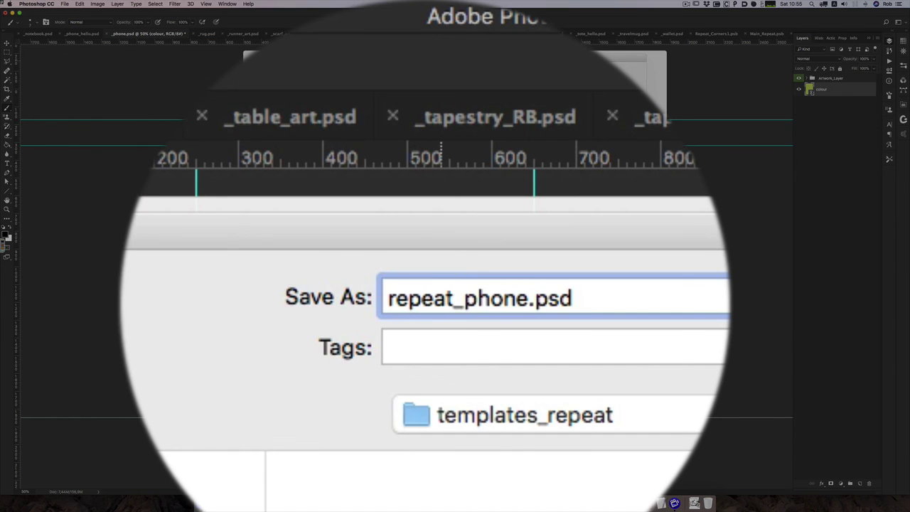
{"action": "type", "text": "_one"}
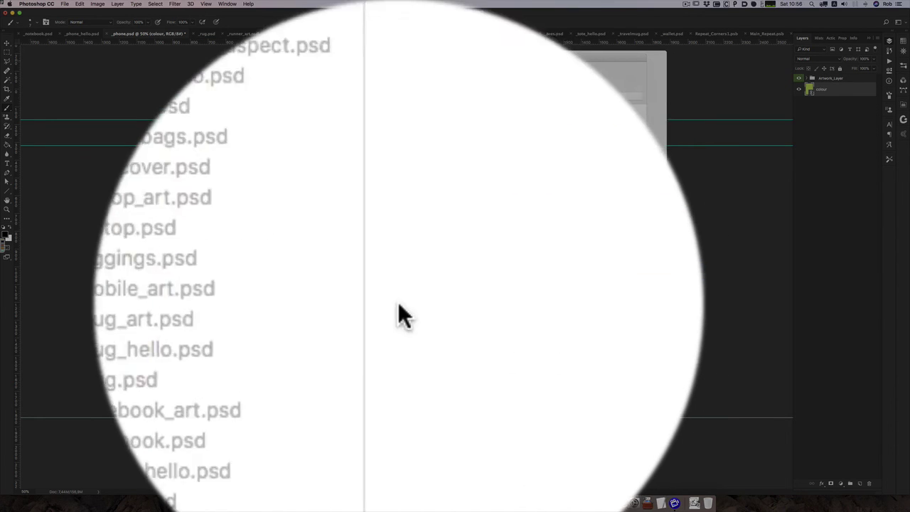
{"action": "left_click", "coordinate": [419, 253]}
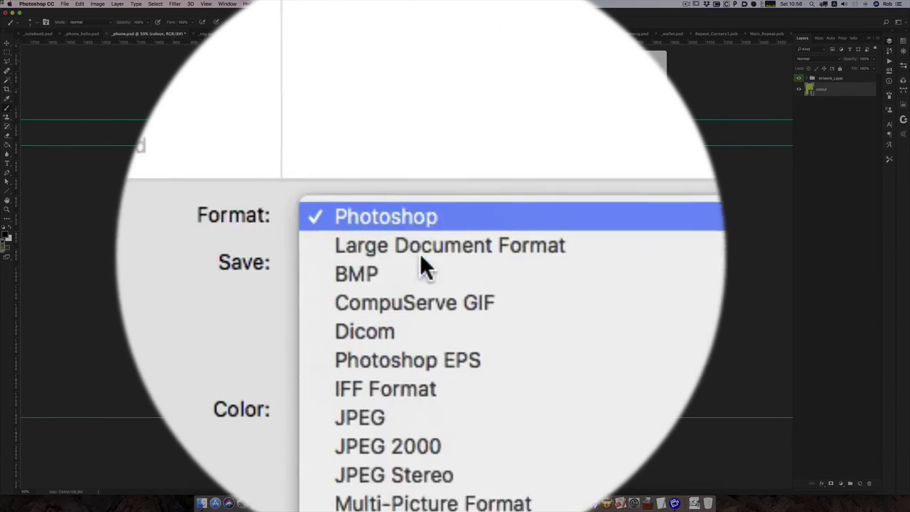
{"action": "left_click", "coordinate": [419, 208]}
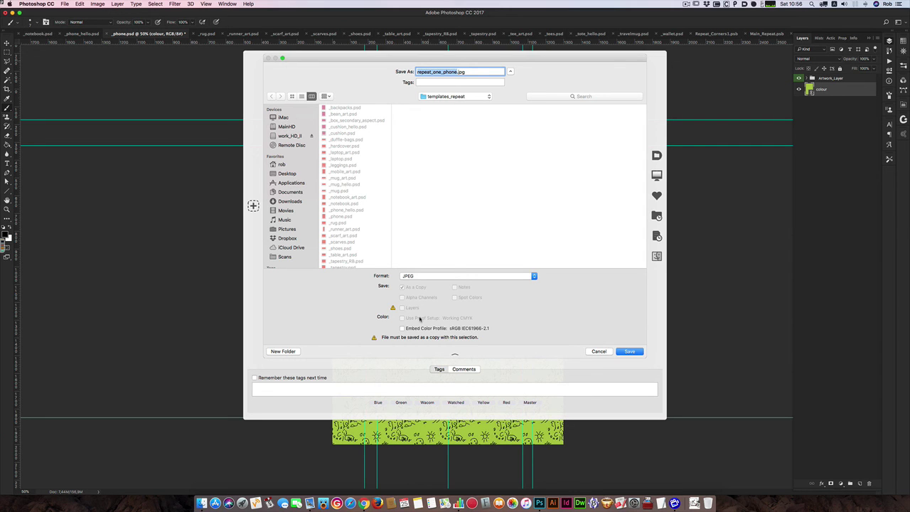
{"action": "left_click", "coordinate": [597, 351]}
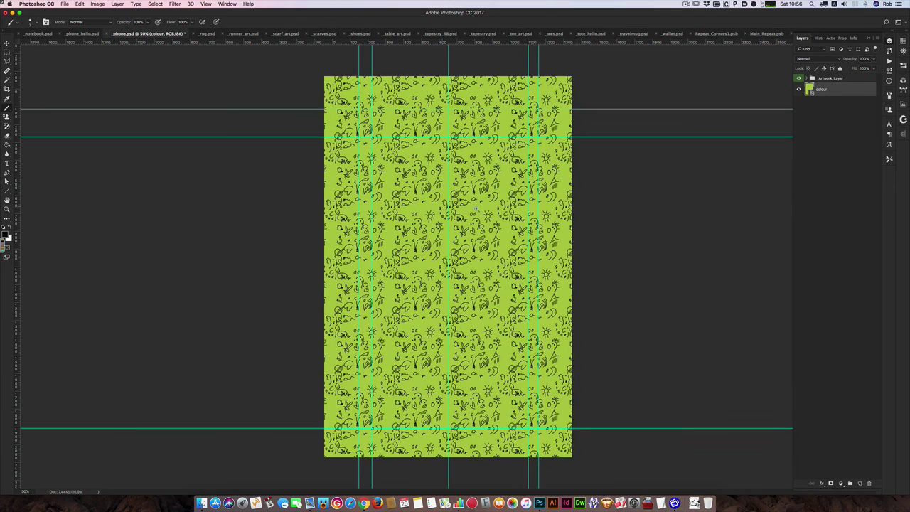
Examine the repeat pattern in _phone.psd up close and across the whole canvas.
{"action": "scroll", "coordinate": [503, 210], "scroll_direction": "up", "scroll_amount": 10}
{"action": "scroll", "coordinate": [503, 209], "scroll_direction": "down", "scroll_amount": 8}
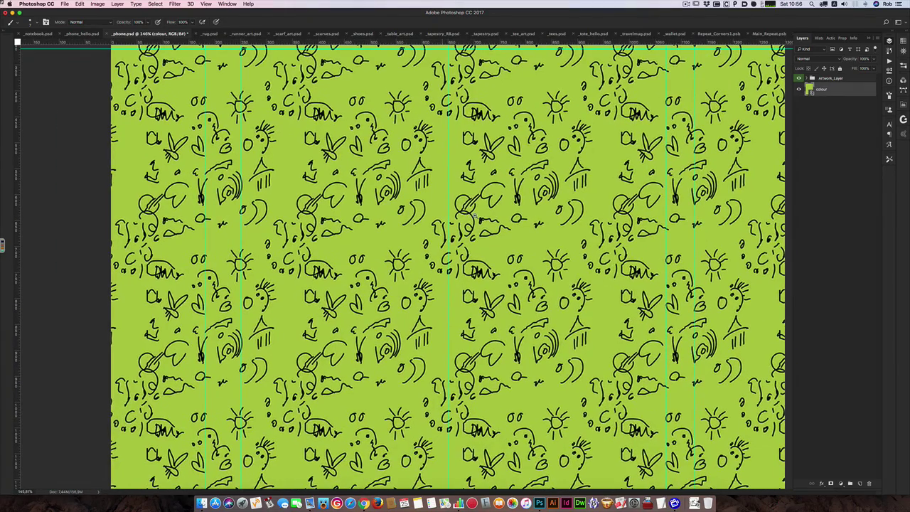
{"action": "scroll", "coordinate": [477, 216], "scroll_direction": "left", "scroll_amount": 3}
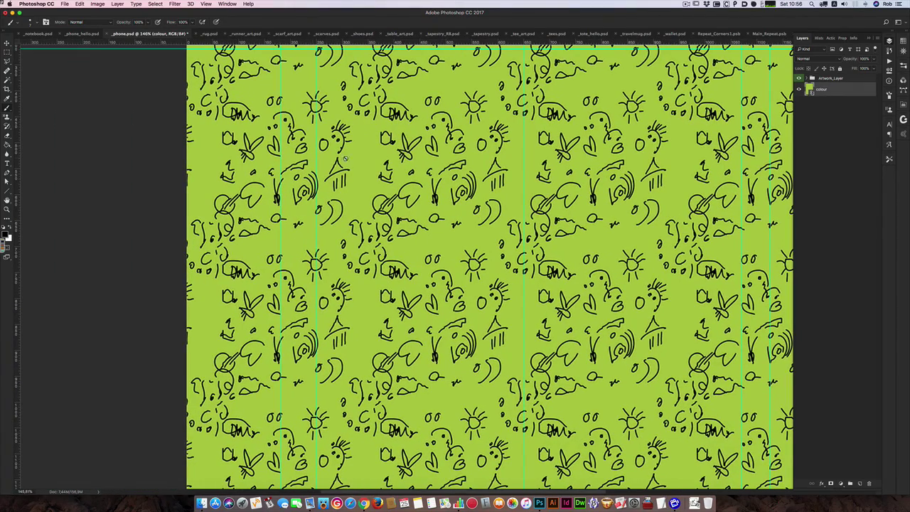
{"action": "scroll", "coordinate": [477, 255], "scroll_direction": "down", "scroll_amount": 6}
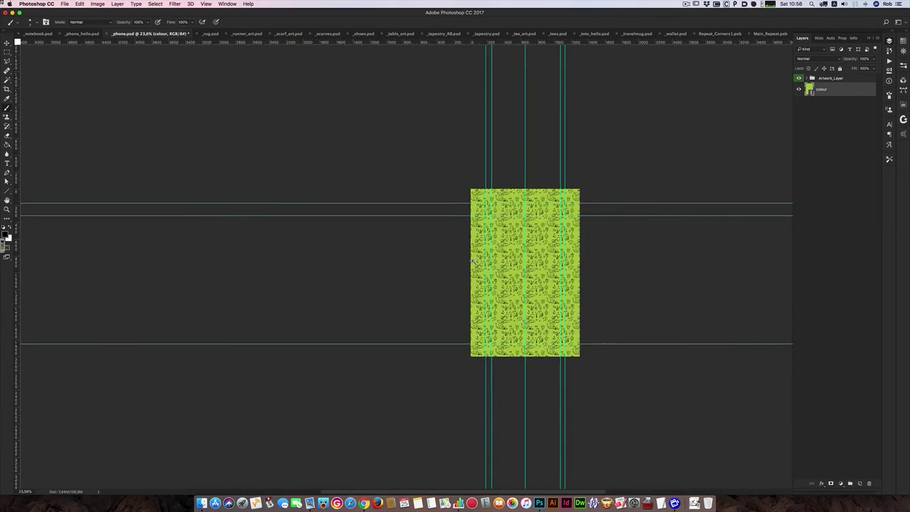
{"action": "scroll", "coordinate": [495, 262], "scroll_direction": "up", "scroll_amount": 3}
{"action": "scroll", "coordinate": [495, 262], "scroll_direction": "right", "scroll_amount": 3}
{"action": "scroll", "coordinate": [495, 262], "scroll_direction": "down", "scroll_amount": 2}
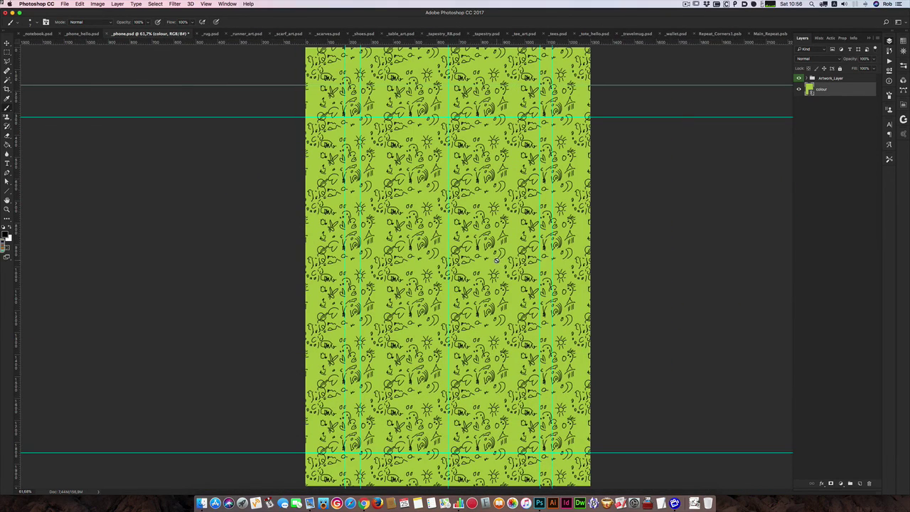